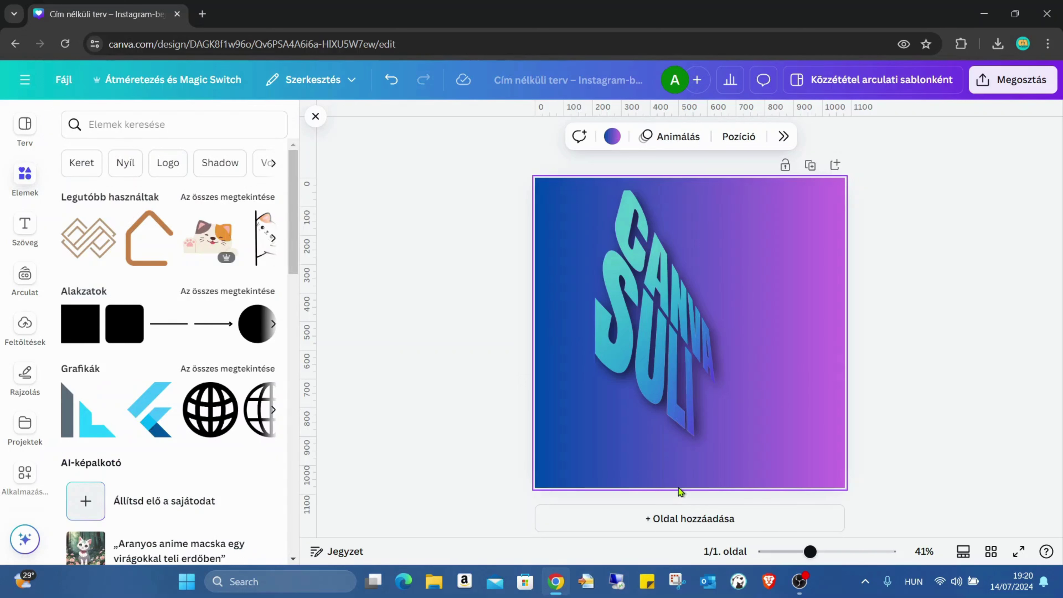
# Add a second page to the design and set its background colour to white.
pyautogui.click(676, 518)
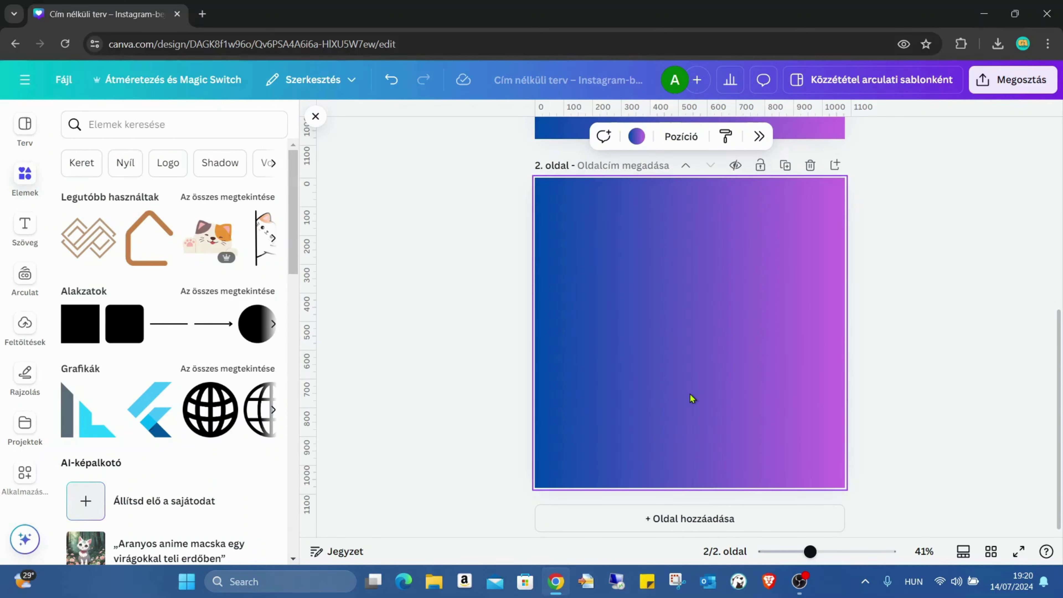
pyautogui.click(636, 136)
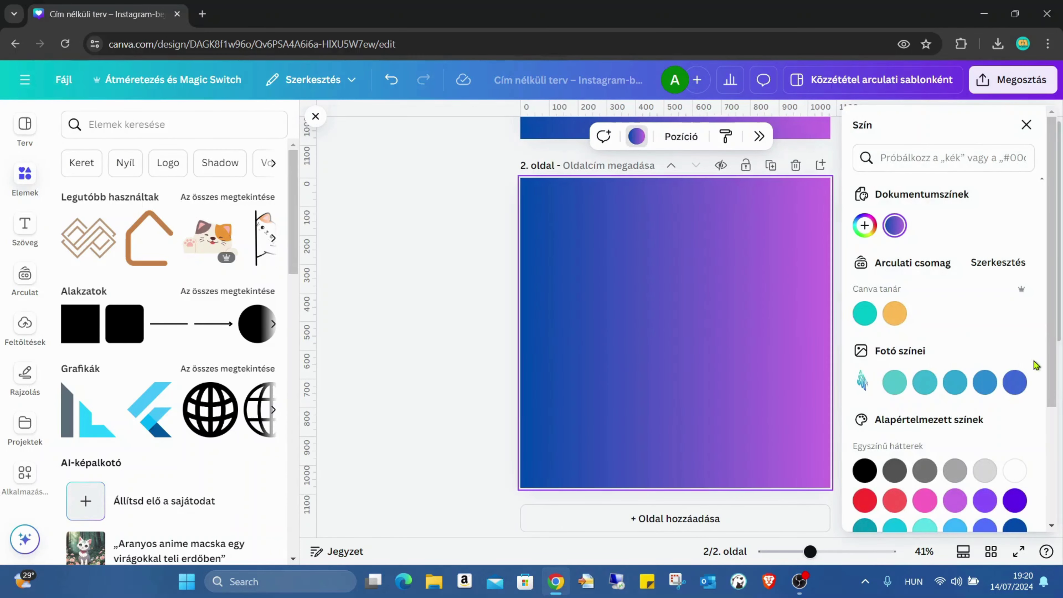
pyautogui.click(1013, 470)
pyautogui.click(704, 376)
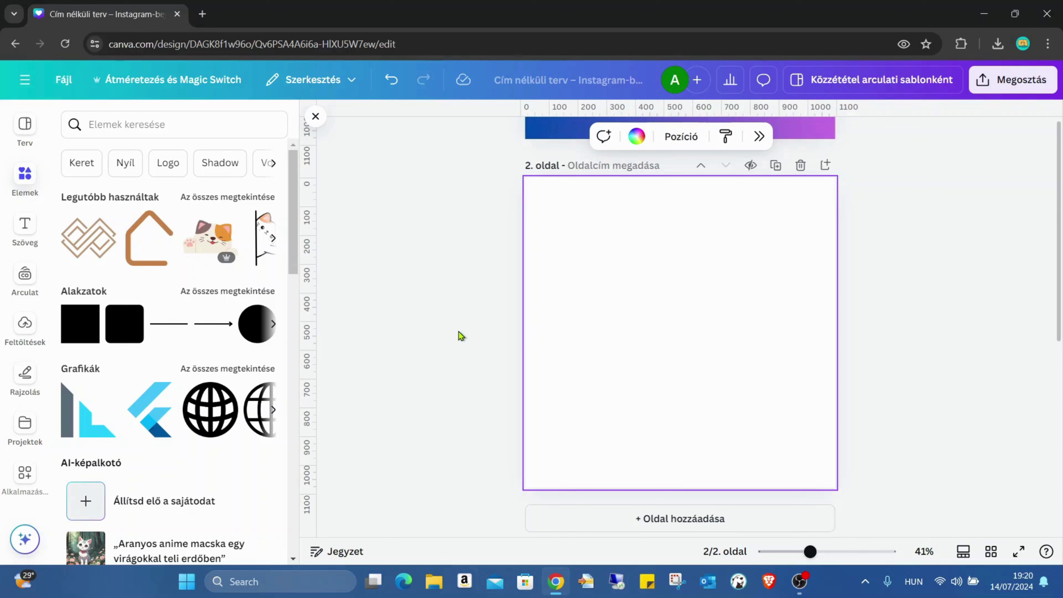
# Search the apps for "type" and open the TypeGradient app.
pyautogui.scroll(-3, 24, 293)
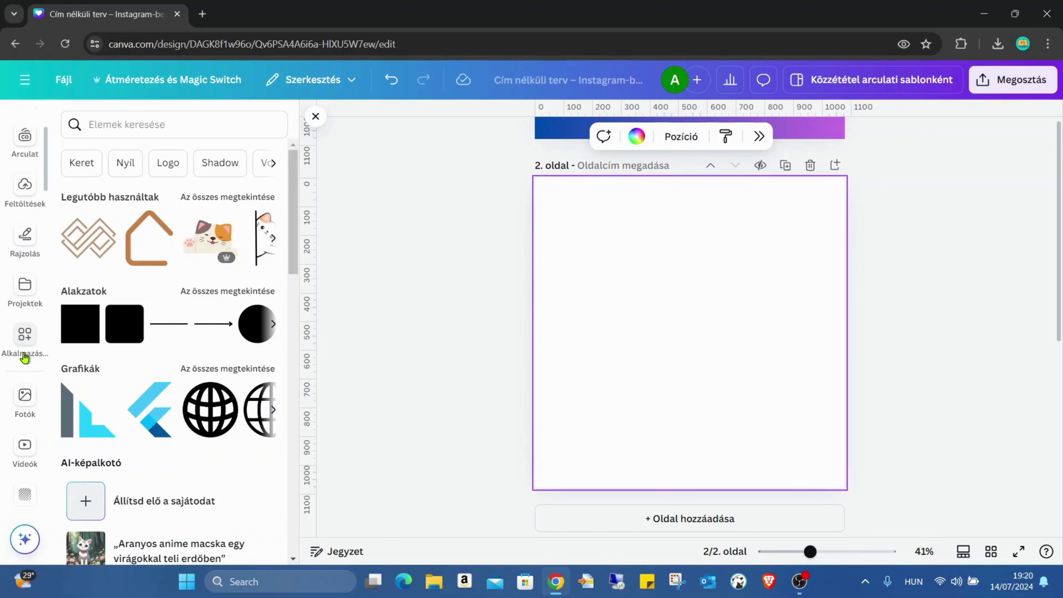
pyautogui.click(25, 339)
pyautogui.moveTo(175, 124); pyautogui.dragTo(19, 115)
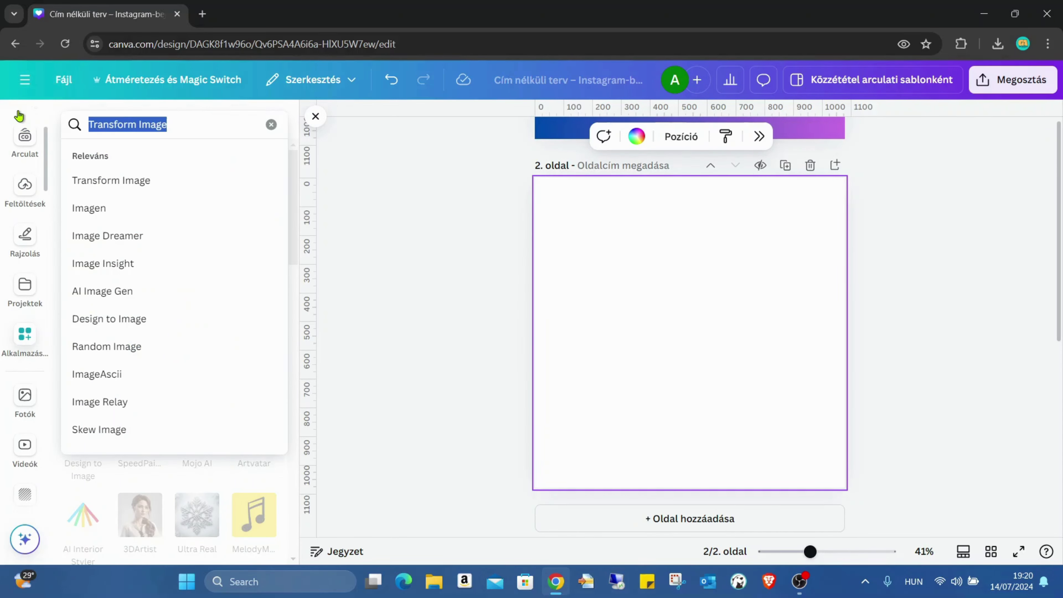
pyautogui.write('ty')
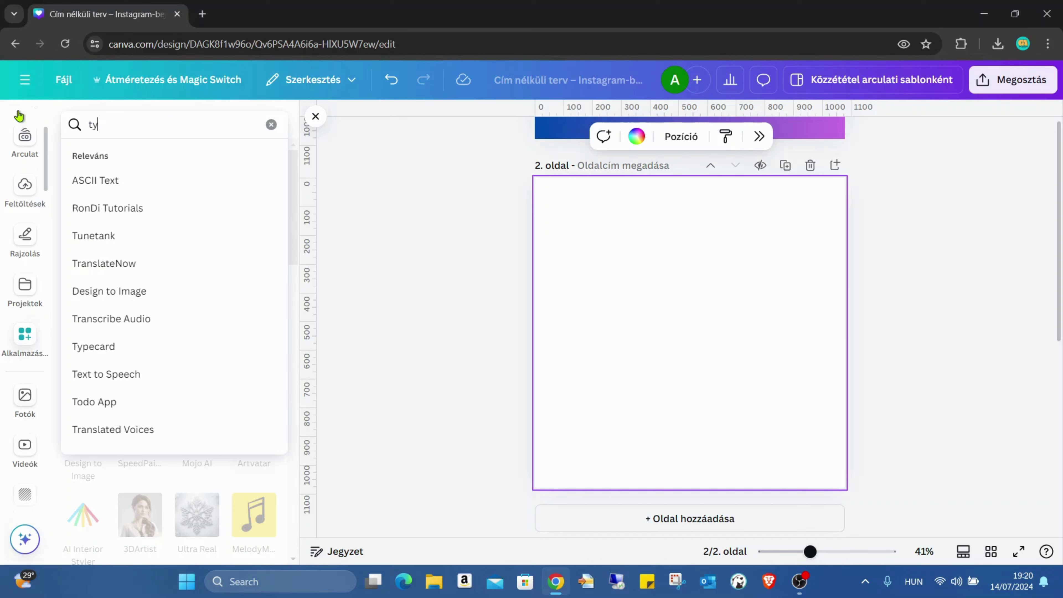
pyautogui.write('pe')
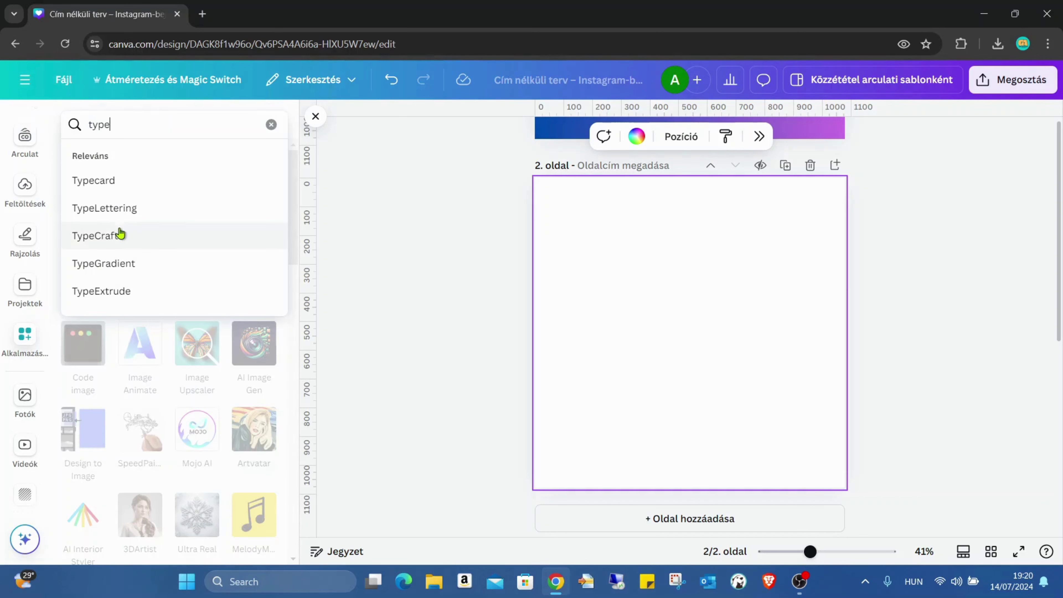
pyautogui.click(138, 264)
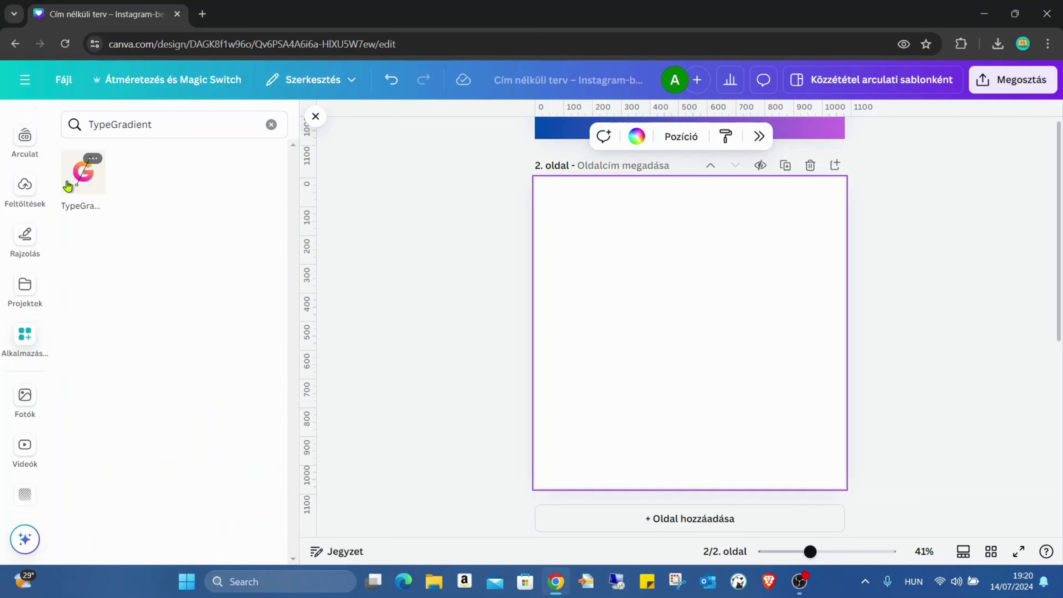
pyautogui.click(94, 158)
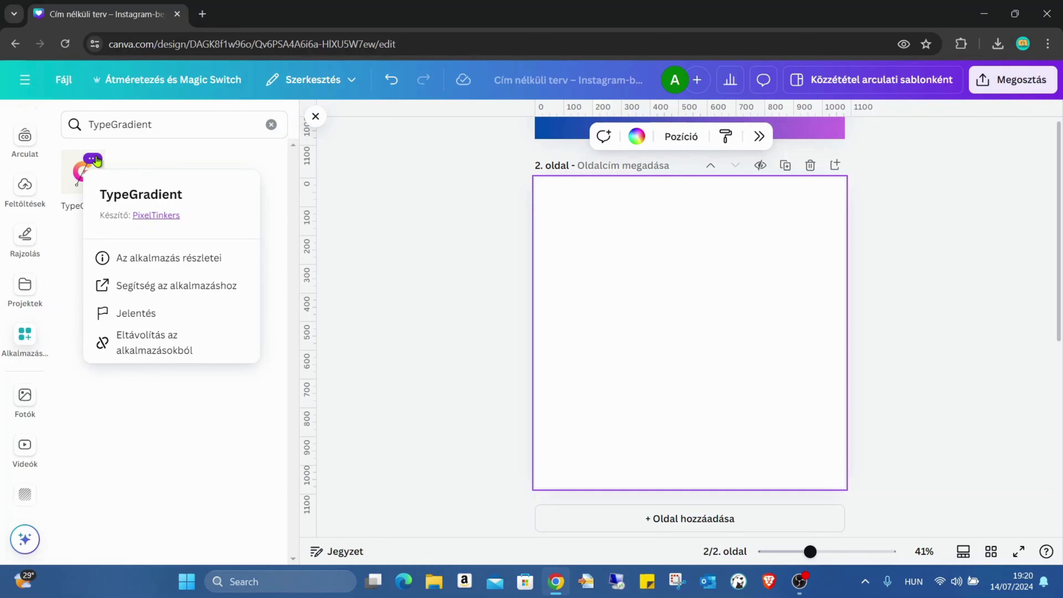
pyautogui.click(74, 174)
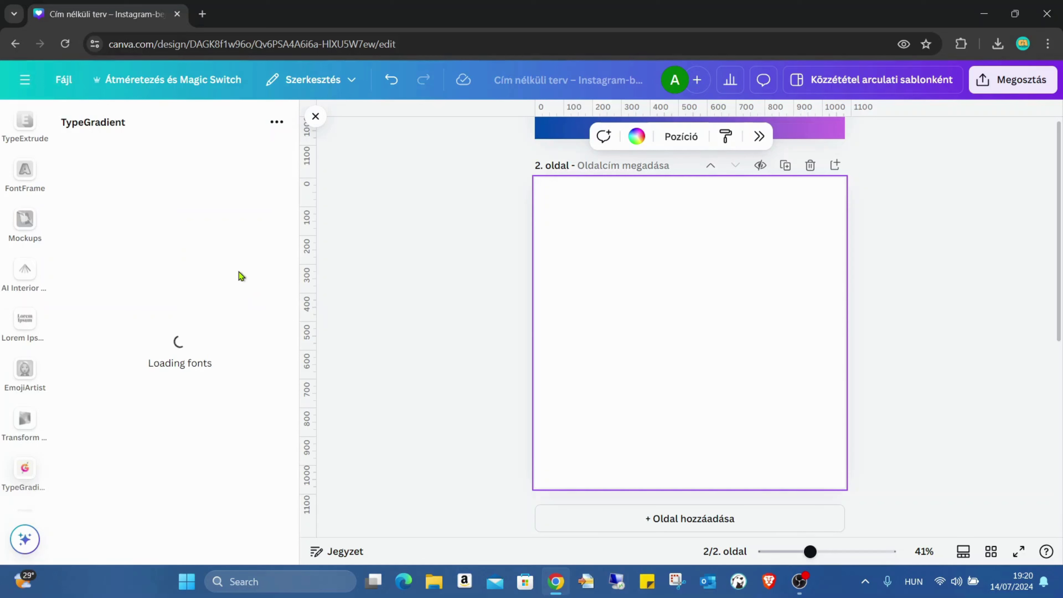
# Replace the main text with CANVA on the first line and TANÁR on the second.
pyautogui.moveTo(214, 222); pyautogui.dragTo(39, 175)
pyautogui.write('C')
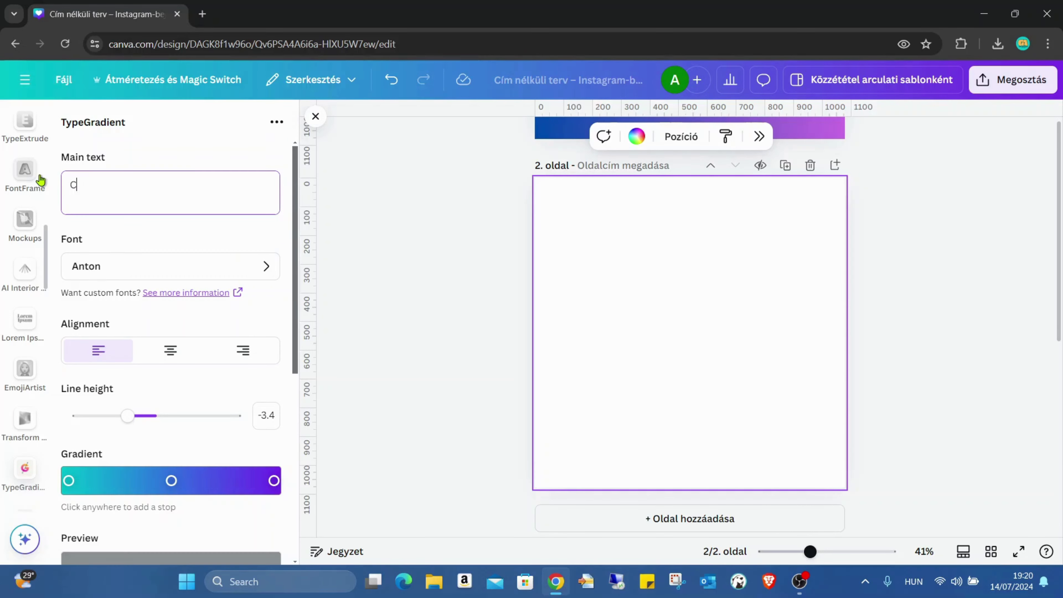
pyautogui.write('ANVA')
pyautogui.press('Return')
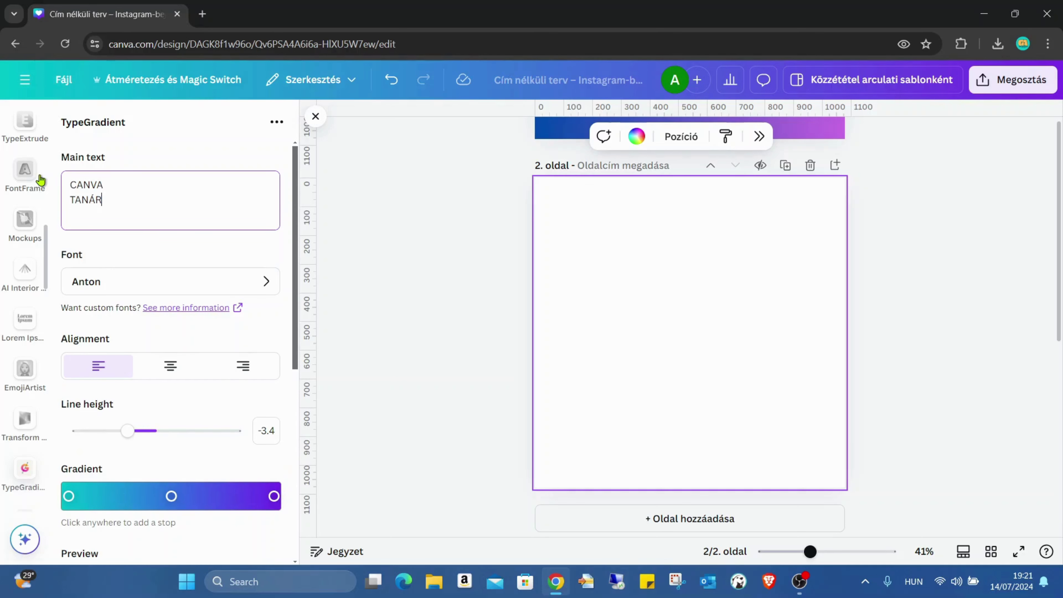
# Try the Achron font on the gradient text and check its preview.
pyautogui.click(265, 284)
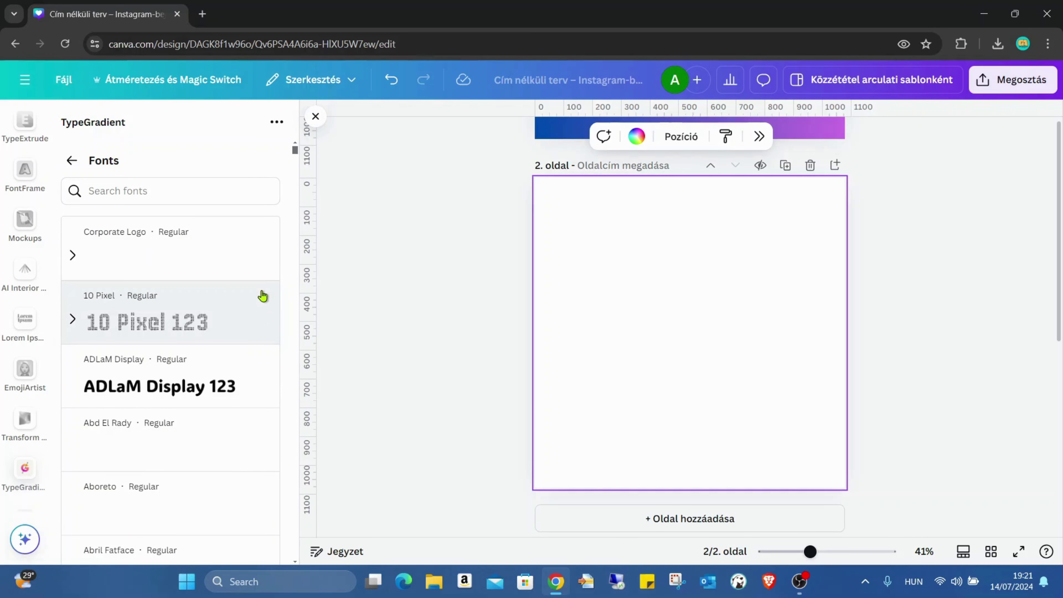
pyautogui.scroll(-5, 273, 310)
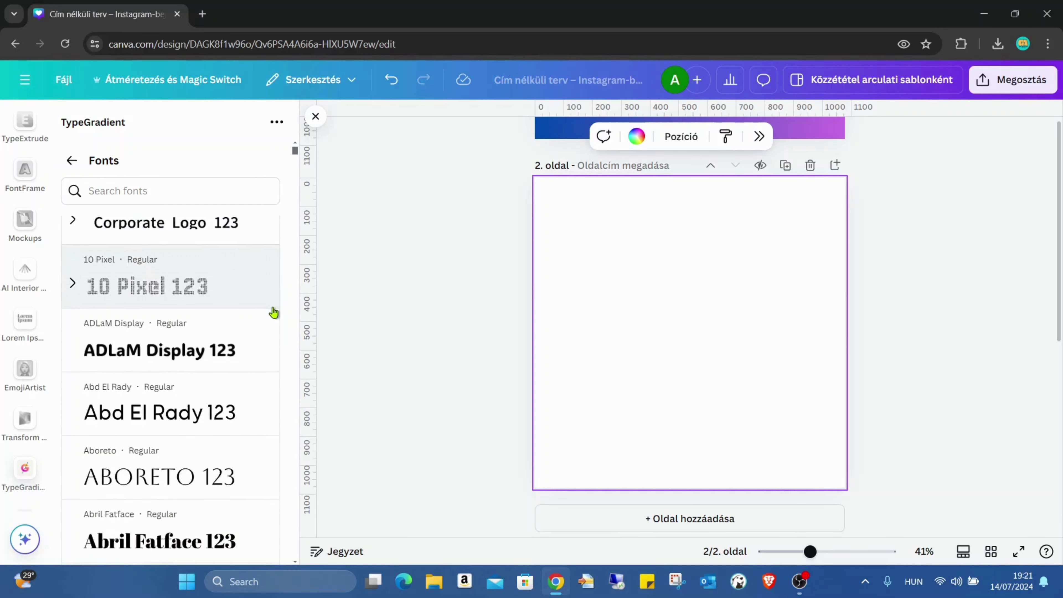
pyautogui.scroll(-6, 273, 312)
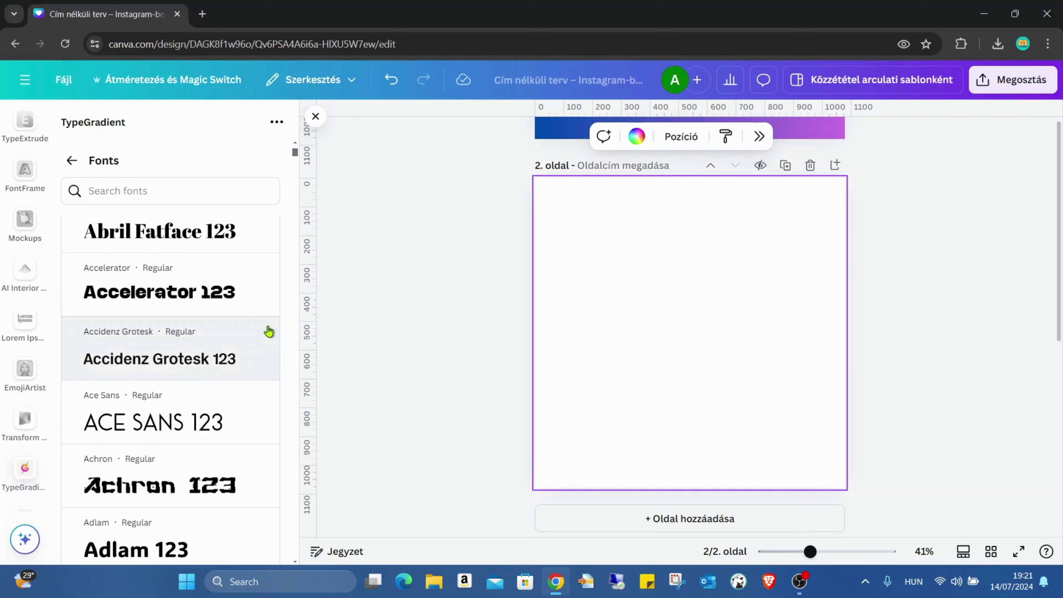
pyautogui.click(192, 357)
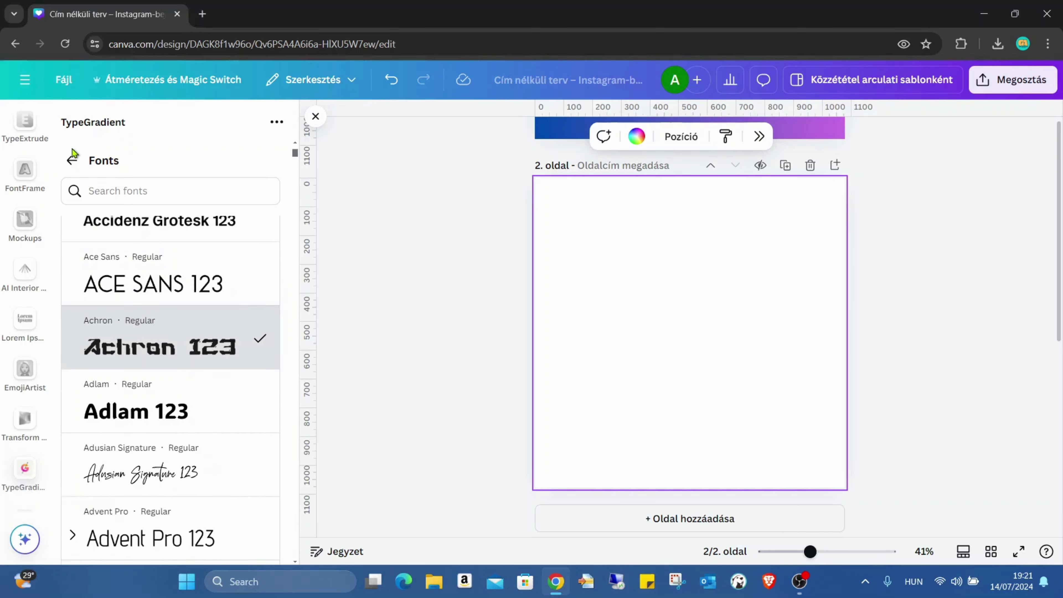
pyautogui.click(72, 160)
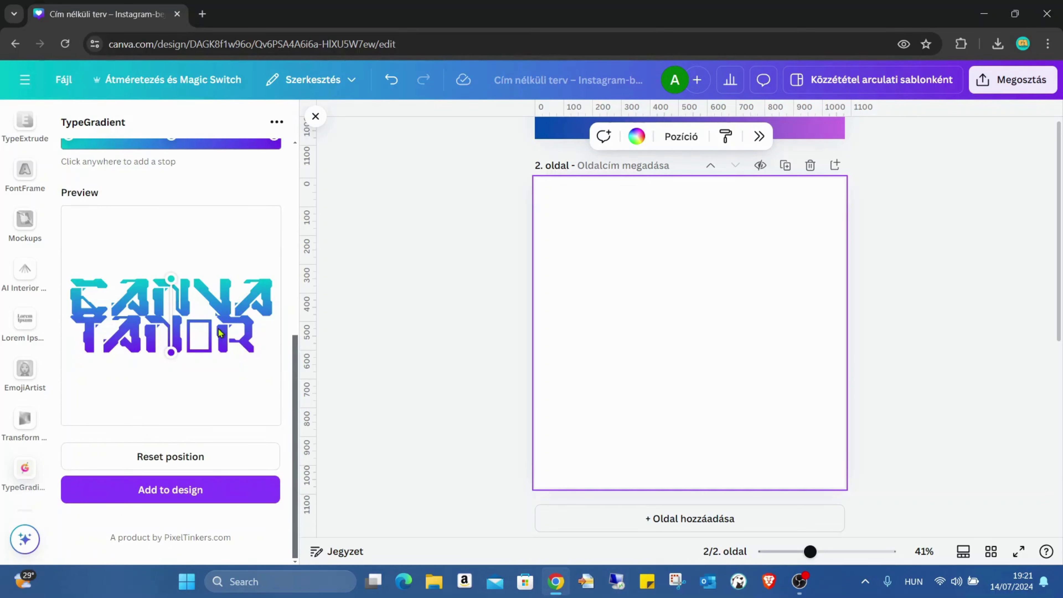
# Set the font of the gradient text to Akony.
pyautogui.scroll(8, 200, 350)
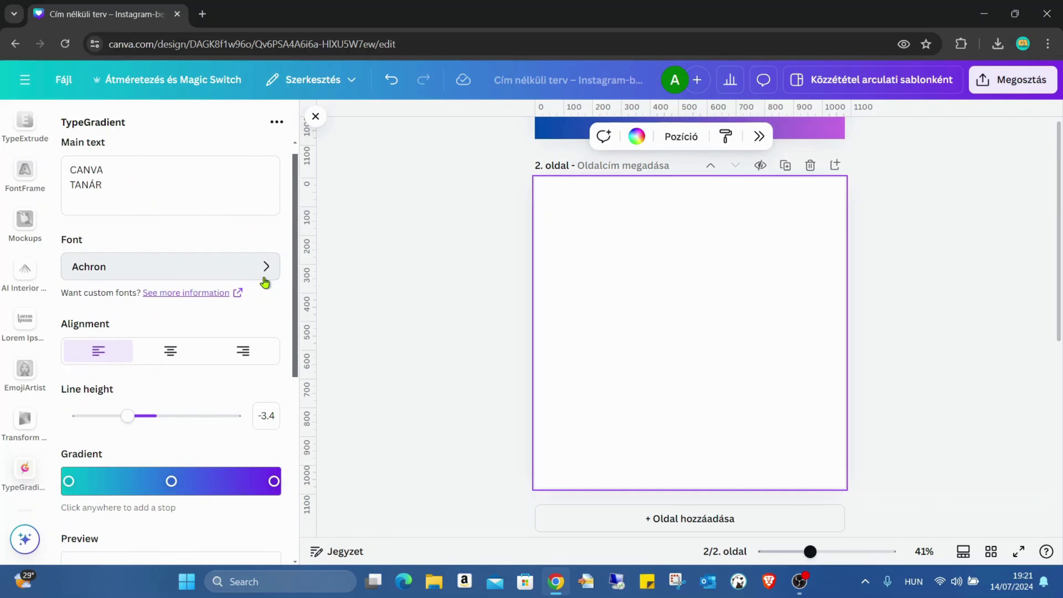
pyautogui.click(263, 274)
pyautogui.scroll(-10, 251, 314)
pyautogui.scroll(-10, 239, 350)
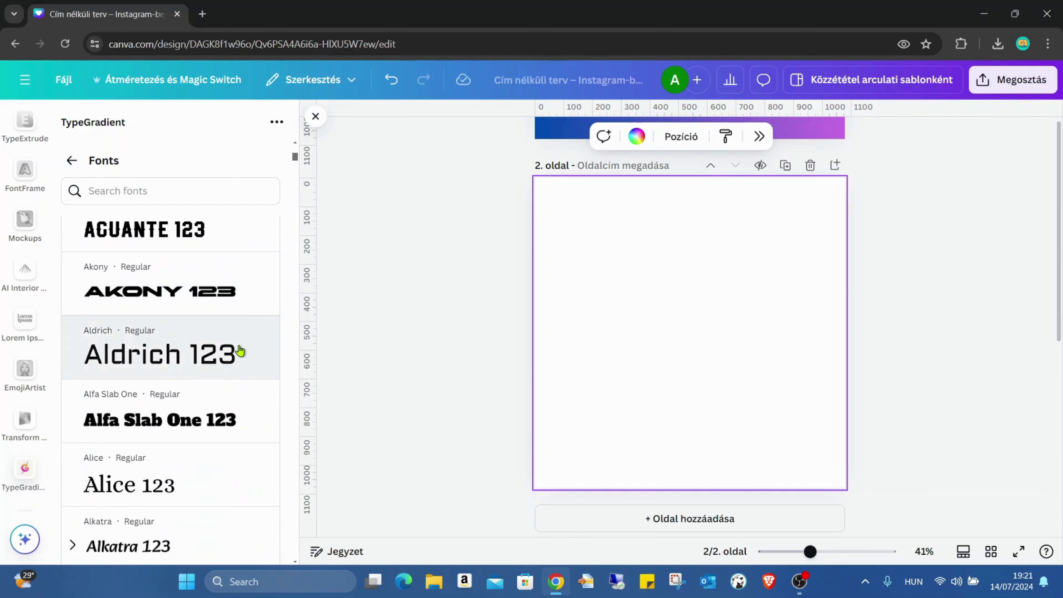
pyautogui.click(242, 291)
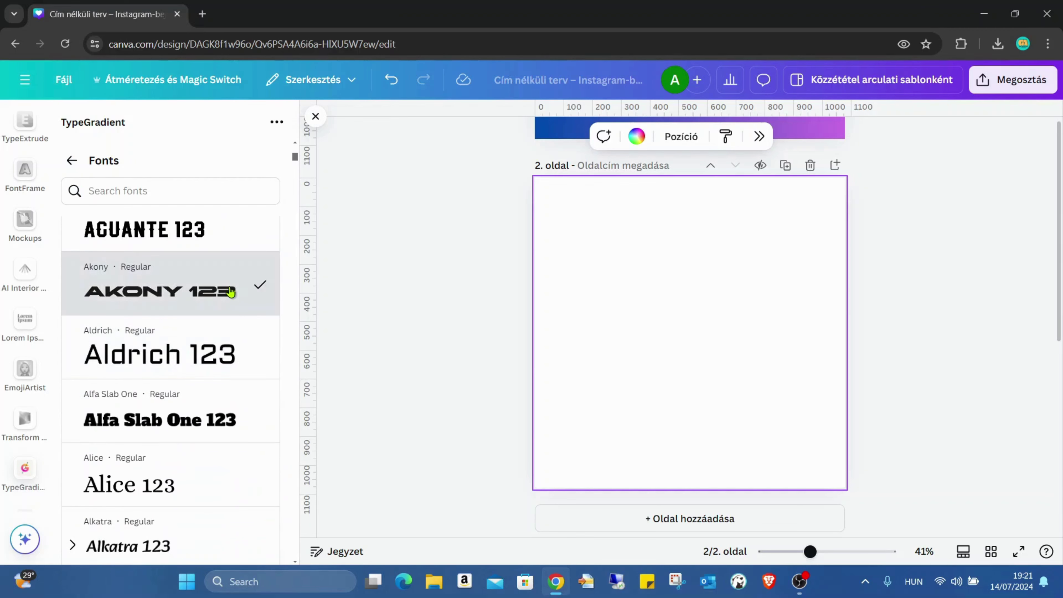
pyautogui.click(72, 164)
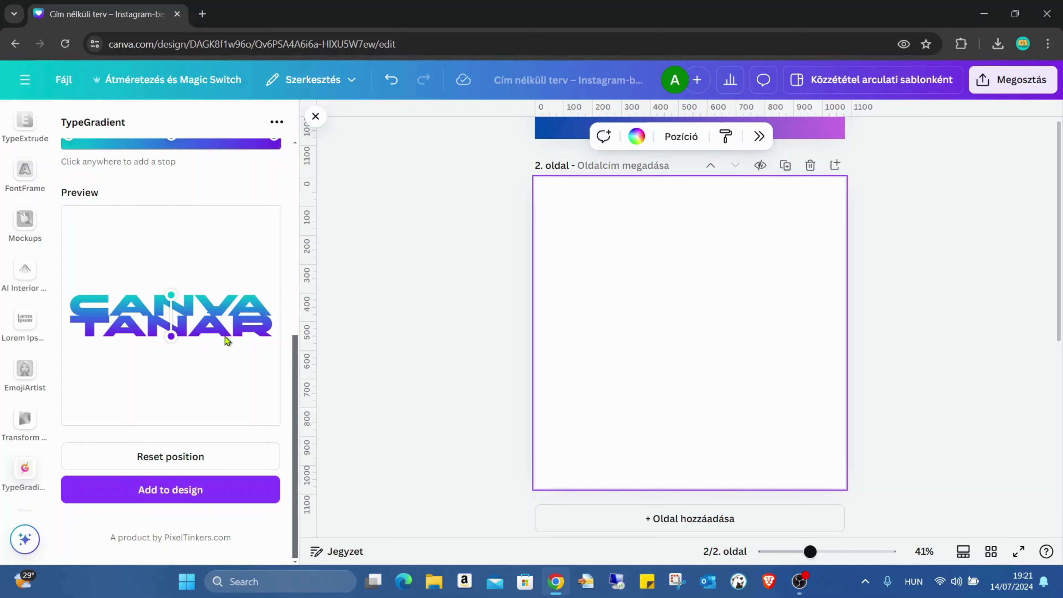
# Set the line height of the gradient text to -0.3.
pyautogui.scroll(3, 188, 289)
pyautogui.moveTo(127, 208); pyautogui.dragTo(154, 211)
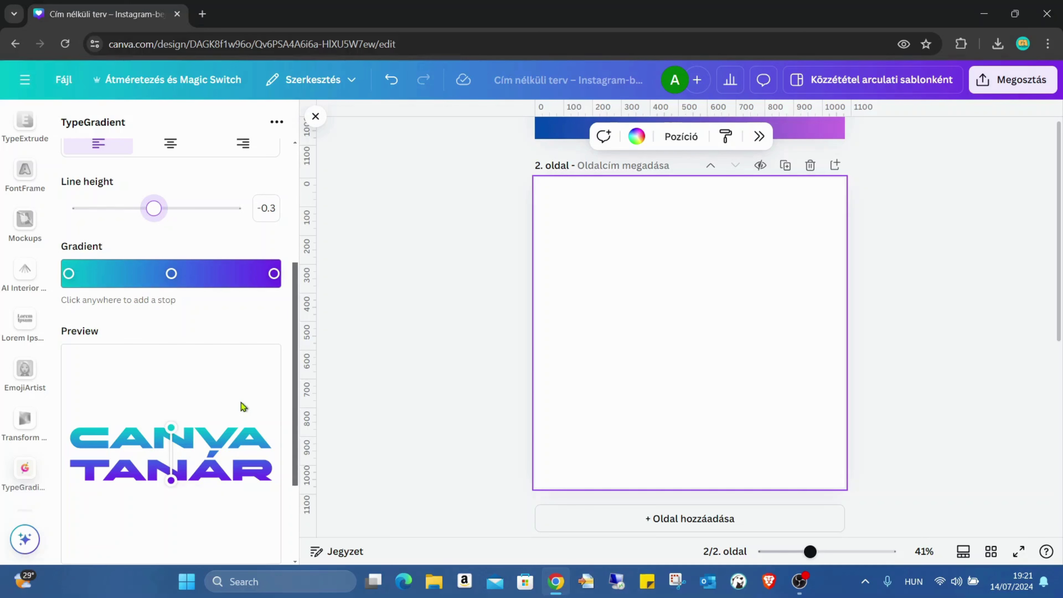
pyautogui.scroll(2, 229, 395)
pyautogui.scroll(-4, 230, 395)
pyautogui.scroll(3, 215, 342)
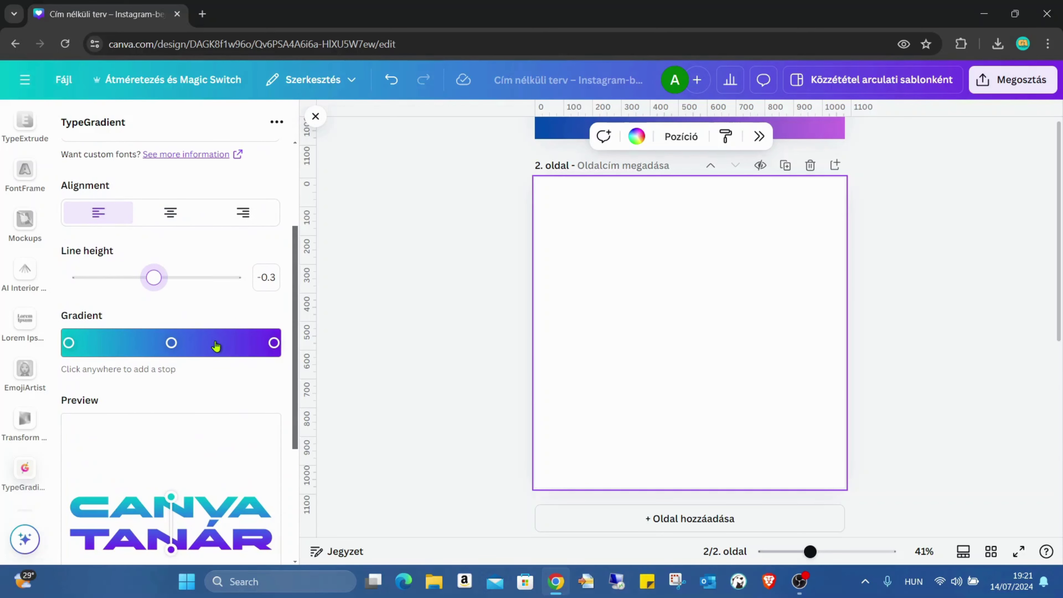
# Compare left and centre alignment for the gradient text and leave it centred.
pyautogui.click(170, 213)
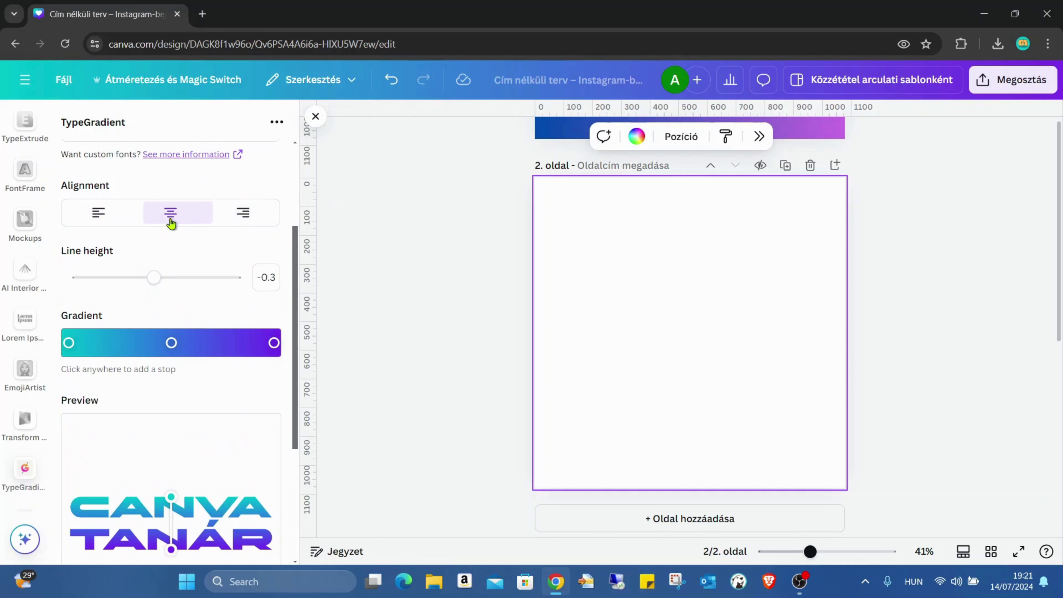
pyautogui.click(126, 216)
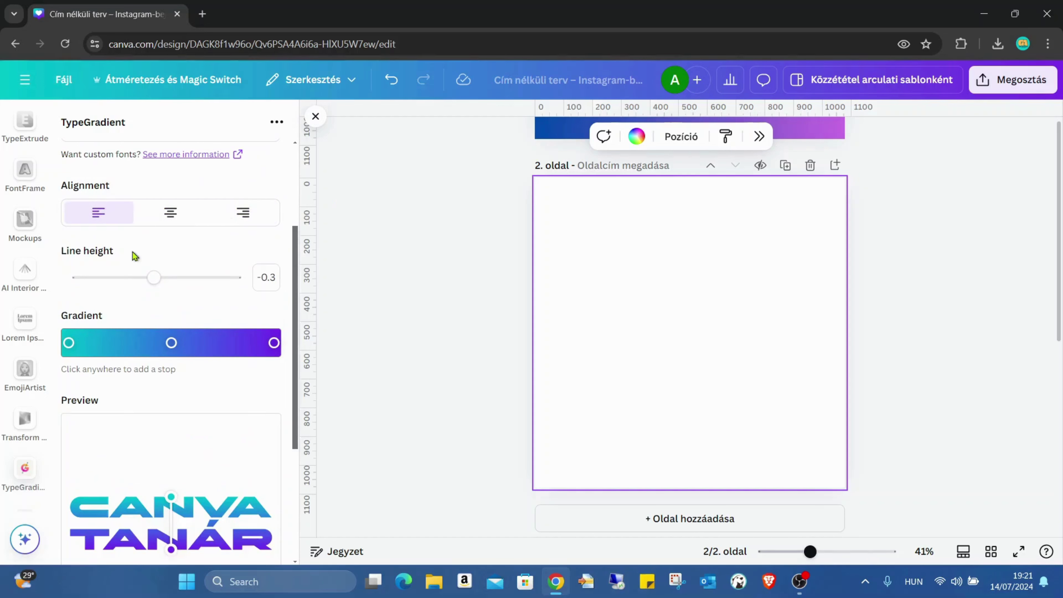
pyautogui.scroll(3, 171, 299)
pyautogui.scroll(-3, 171, 299)
pyautogui.scroll(-1, 171, 300)
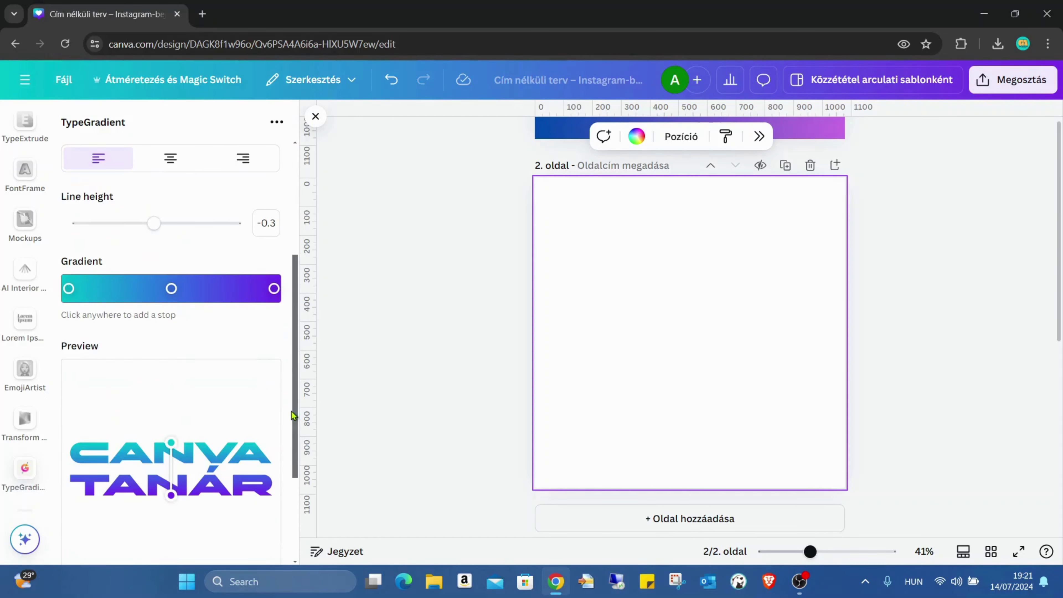
pyautogui.scroll(2, 175, 266)
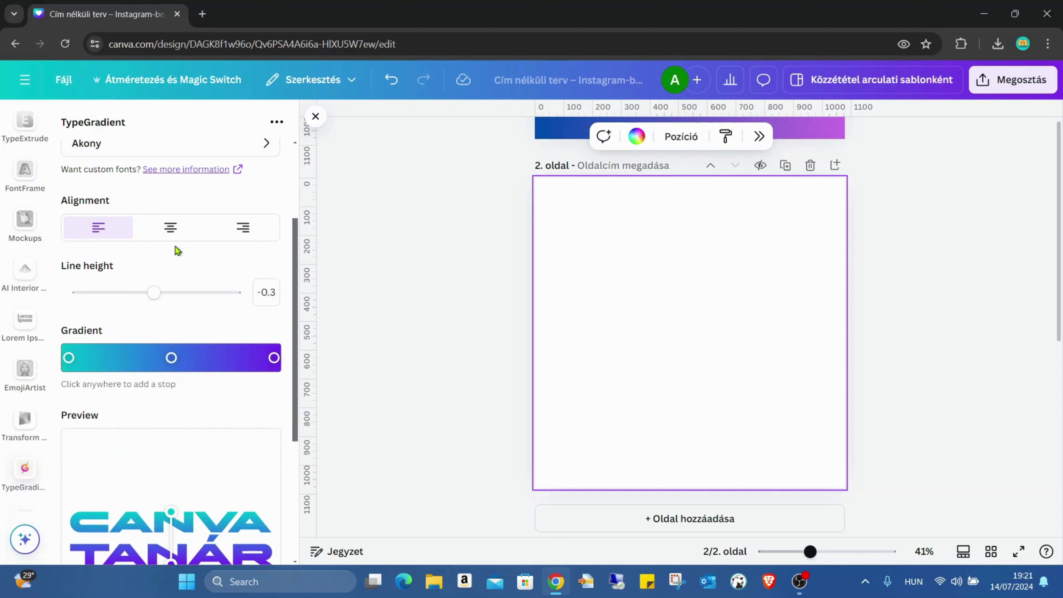
pyautogui.click(171, 237)
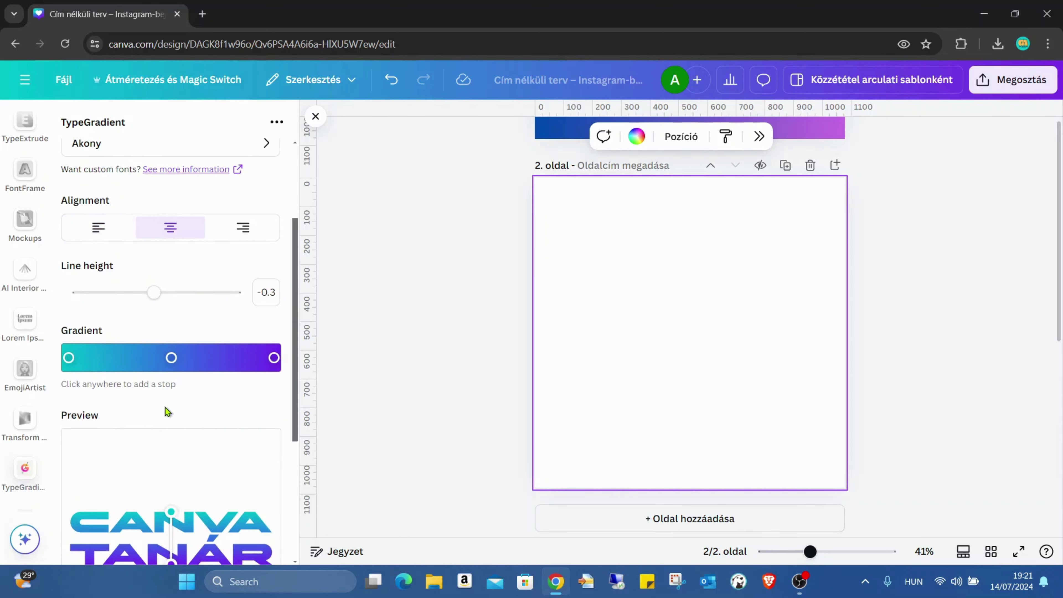
# Change the first gradient stop from turquoise to a dark purple.
pyautogui.scroll(-3, 164, 409)
pyautogui.scroll(2, 220, 413)
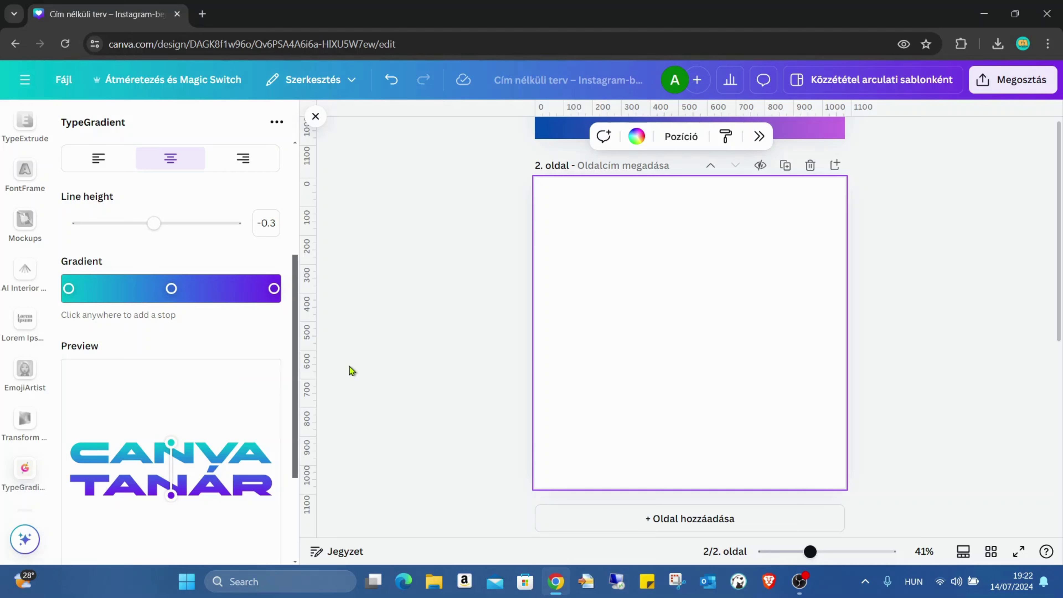
pyautogui.click(69, 289)
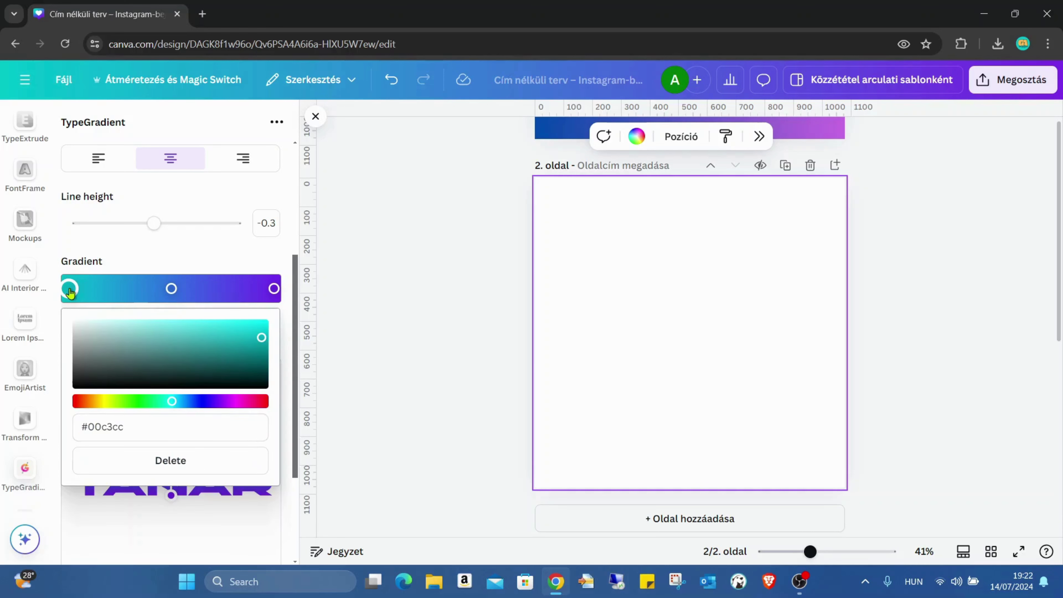
pyautogui.moveTo(214, 401); pyautogui.dragTo(221, 402)
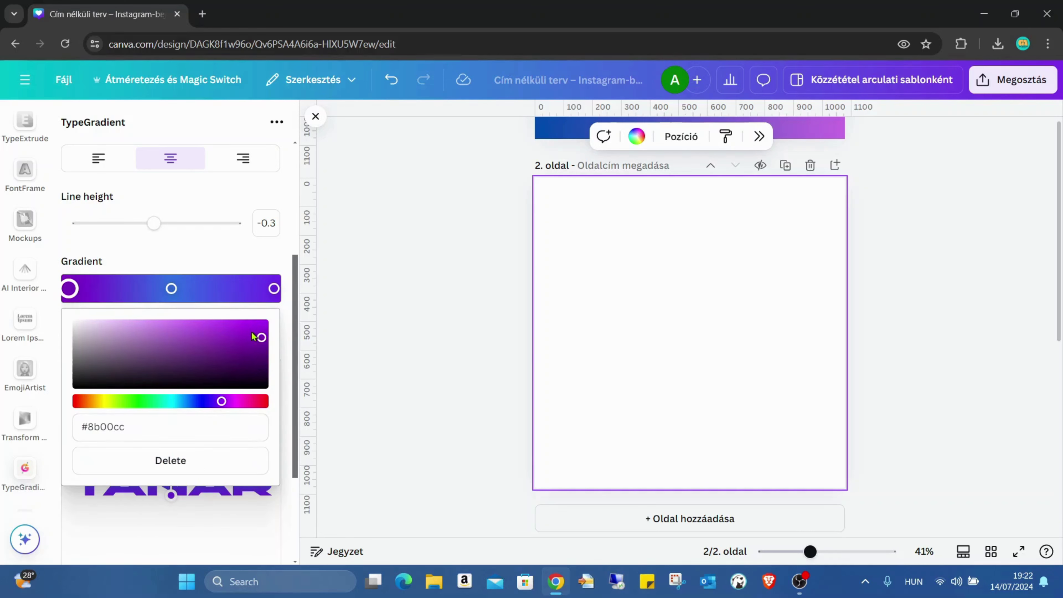
pyautogui.click(248, 357)
# Set the middle gradient stop to green #96e333 and the end stop to red #ef2626.
pyautogui.click(171, 288)
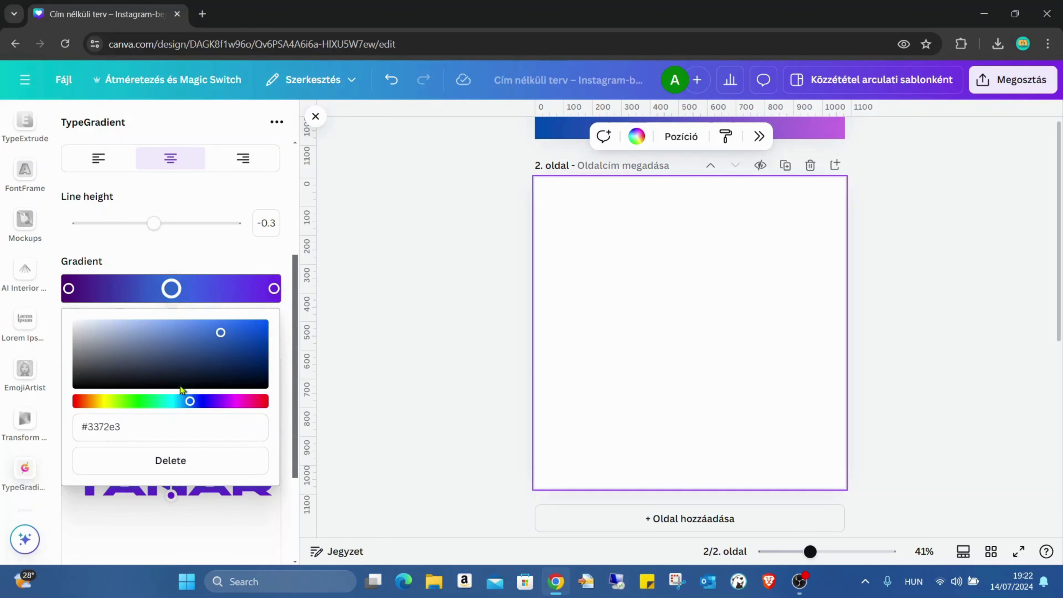
pyautogui.moveTo(189, 401); pyautogui.dragTo(123, 401)
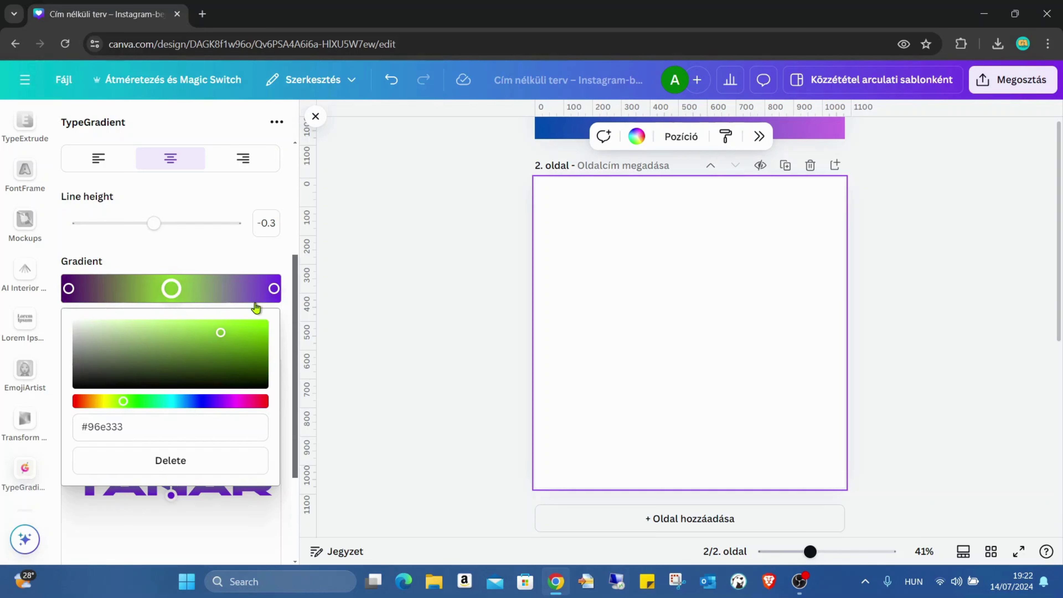
pyautogui.click(274, 288)
pyautogui.moveTo(213, 402); pyautogui.dragTo(80, 401)
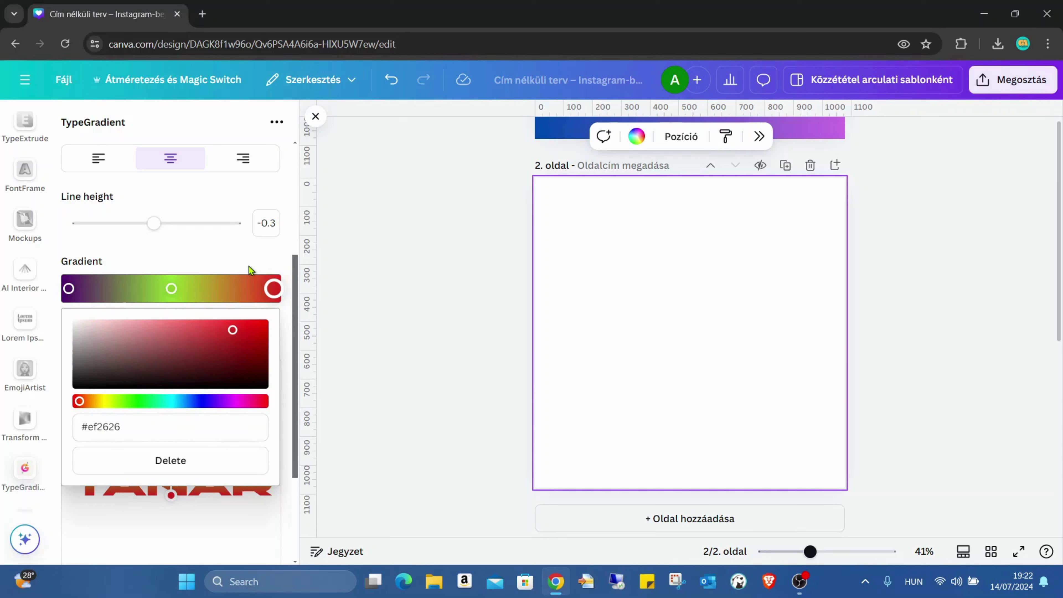
# Add a gradient stop between the green and red stops and colour it turquoise blue.
pyautogui.click(232, 288)
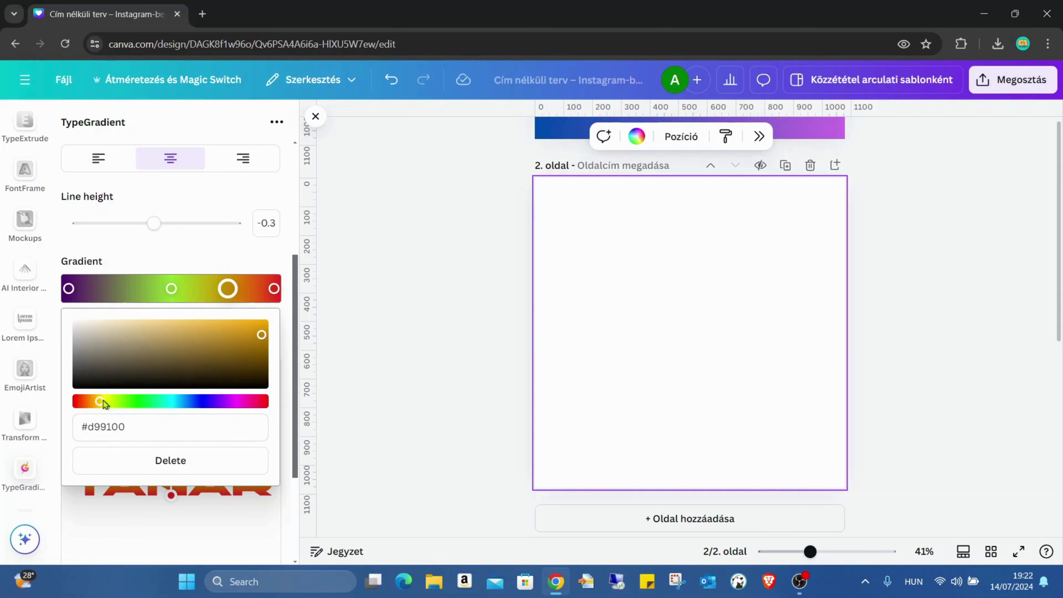
pyautogui.moveTo(103, 401); pyautogui.dragTo(178, 401)
# Add a gradient stop between the purple and green stops and colour it yellow #ffd809.
pyautogui.click(118, 293)
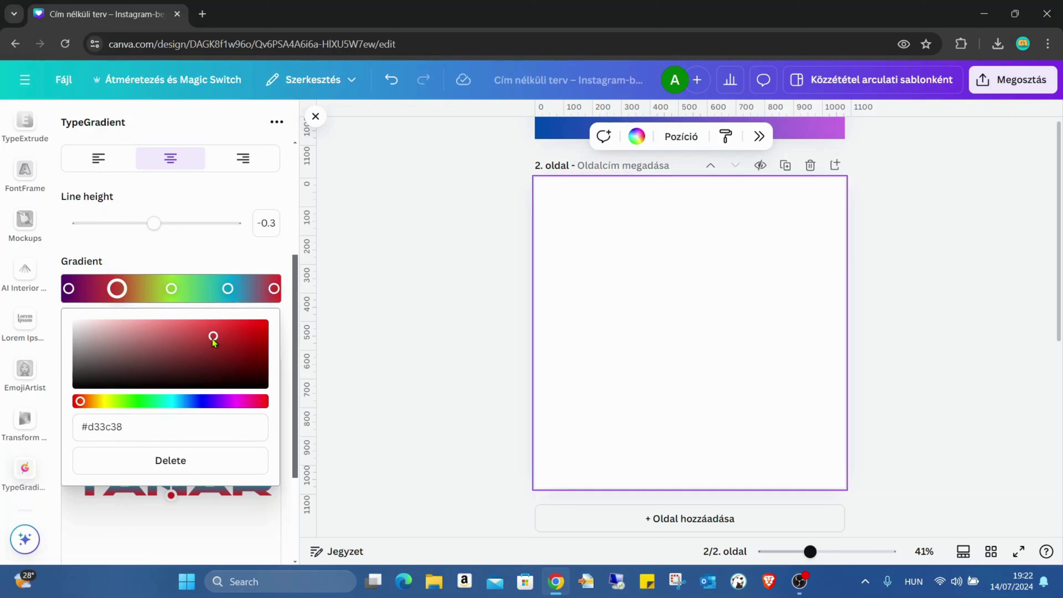
pyautogui.moveTo(83, 403); pyautogui.dragTo(105, 401)
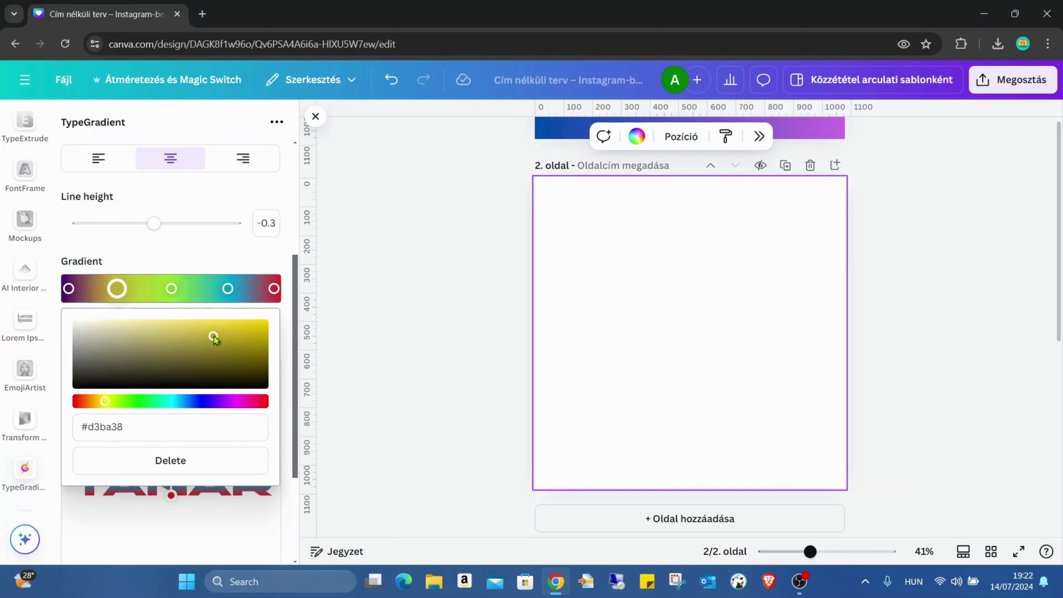
pyautogui.moveTo(213, 337); pyautogui.dragTo(255, 326)
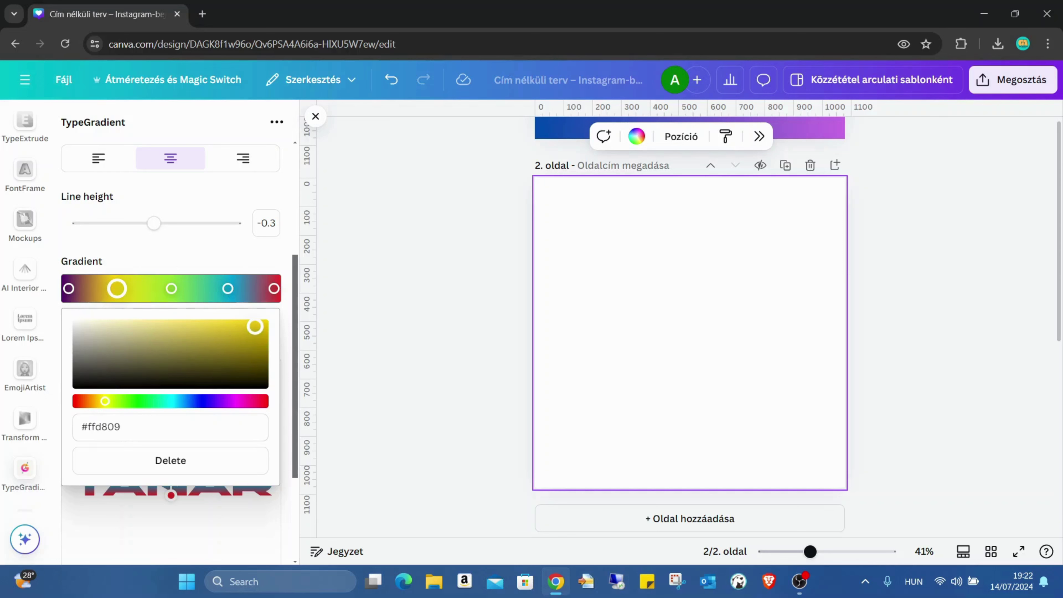
pyautogui.click(200, 259)
pyautogui.scroll(-3, 210, 318)
pyautogui.scroll(2, 217, 323)
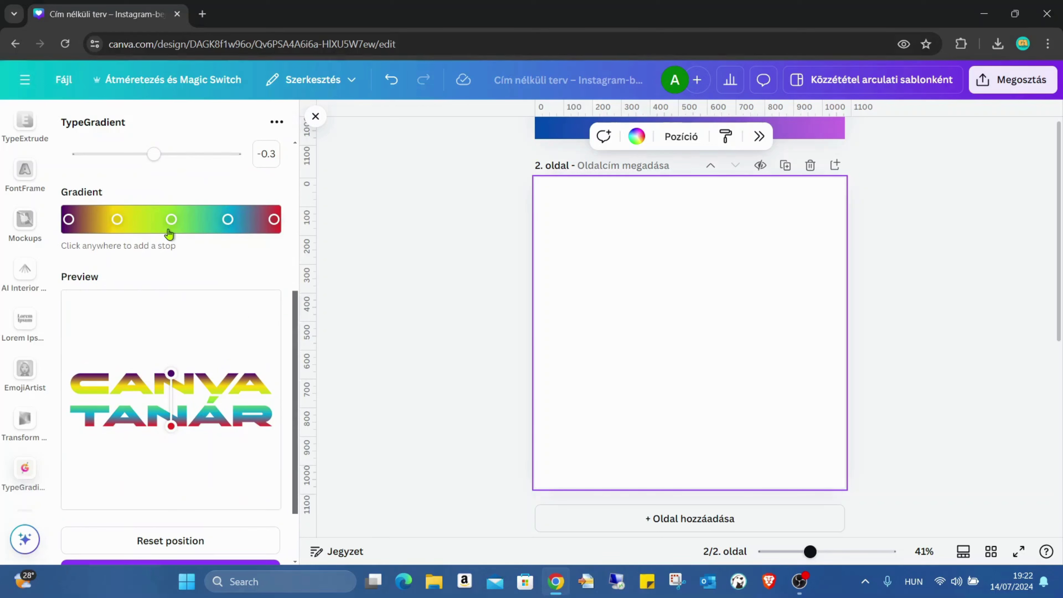
# Add a trial gradient stop beside the yellow one, then delete both of these stops.
pyautogui.click(137, 219)
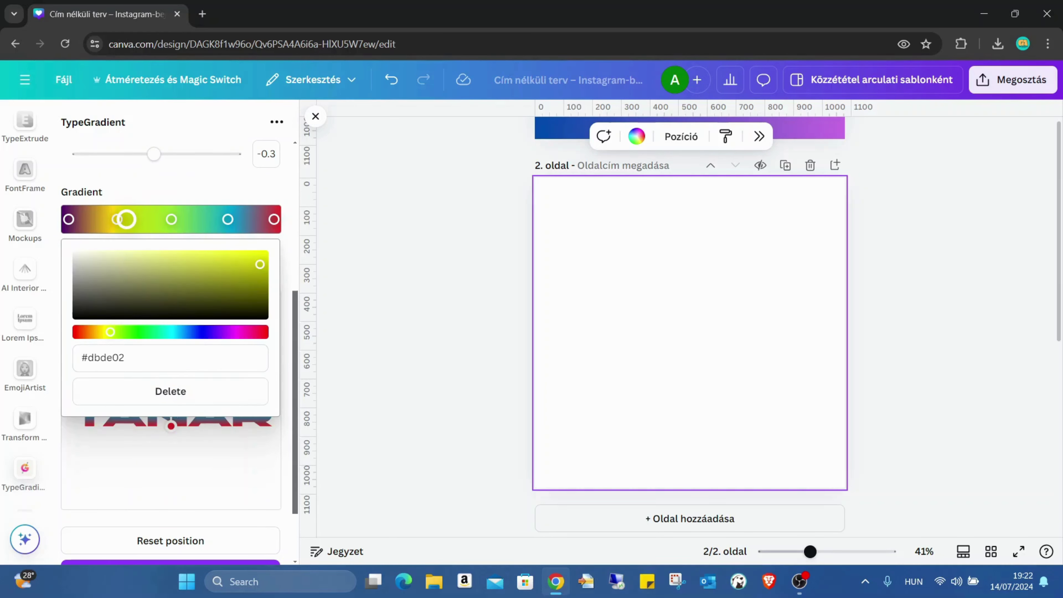
pyautogui.click(171, 393)
pyautogui.click(117, 222)
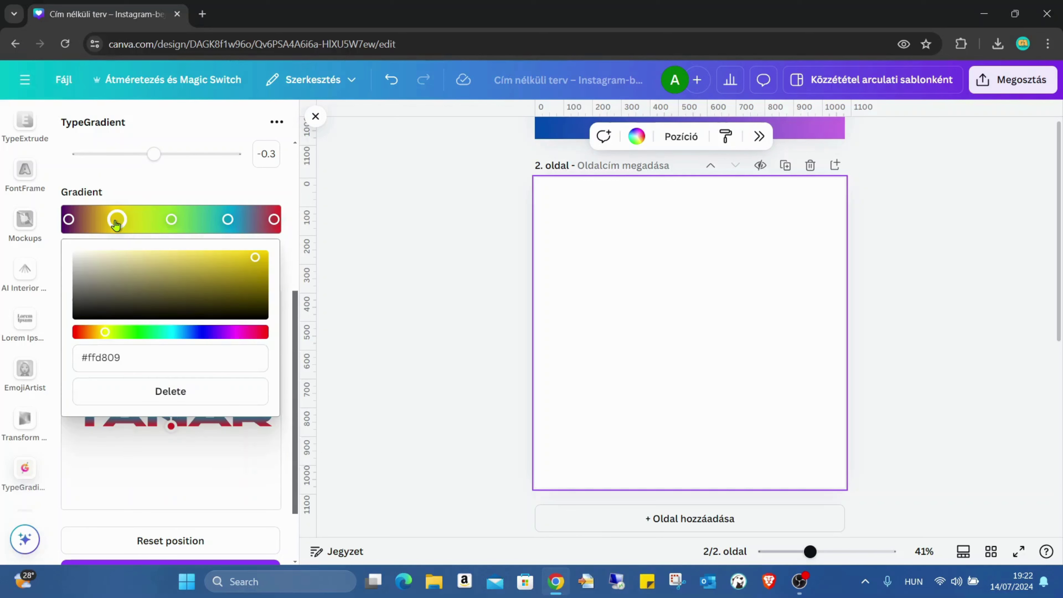
pyautogui.click(201, 394)
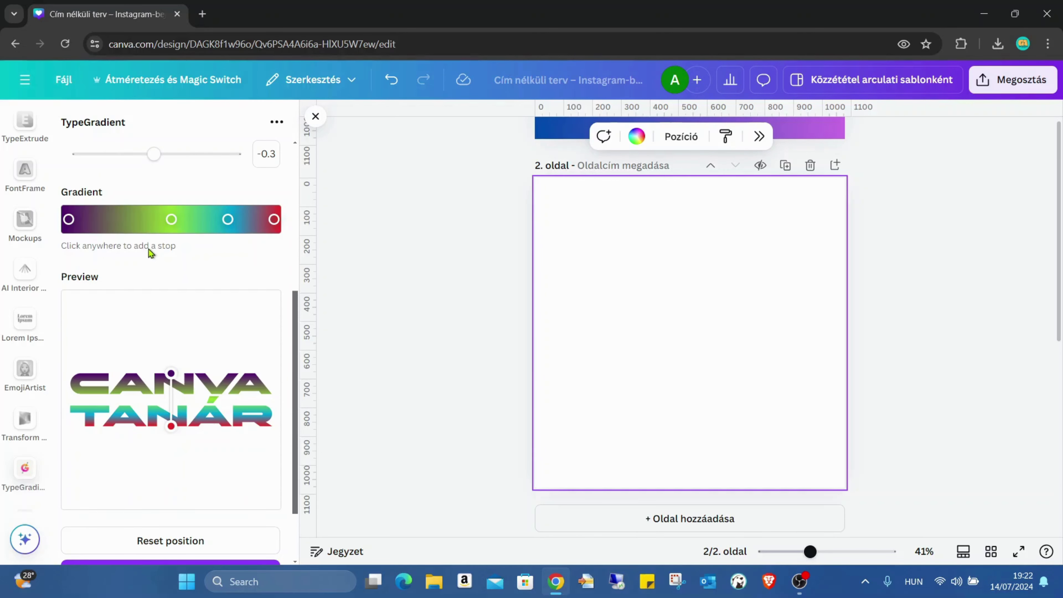
# Add a gradient stop between the purple and green stops and colour it yellow #cfbf31.
pyautogui.click(117, 219)
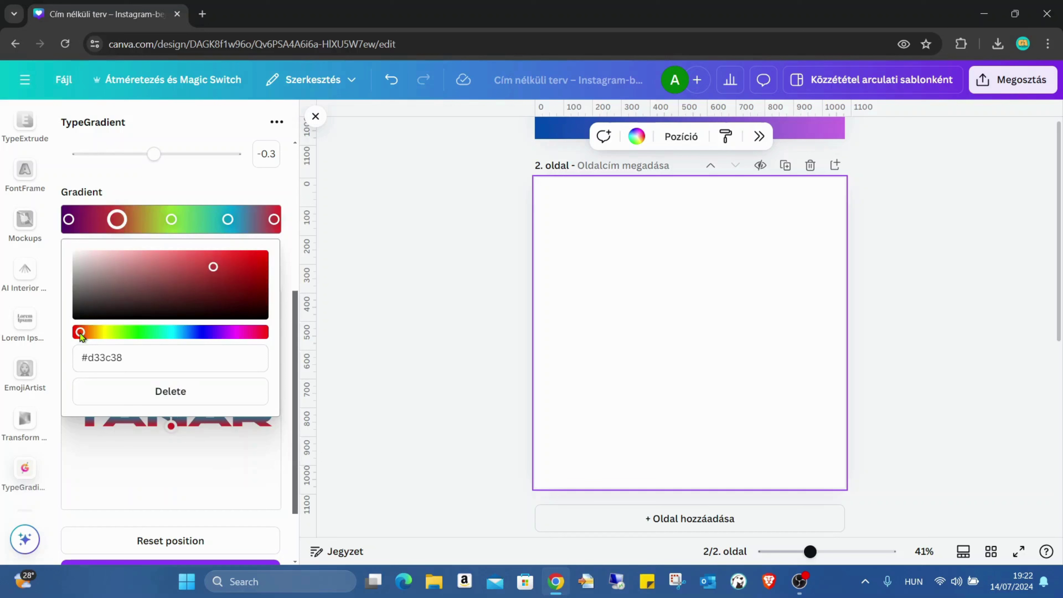
pyautogui.moveTo(79, 334); pyautogui.dragTo(106, 332)
pyautogui.moveTo(242, 272); pyautogui.dragTo(218, 267)
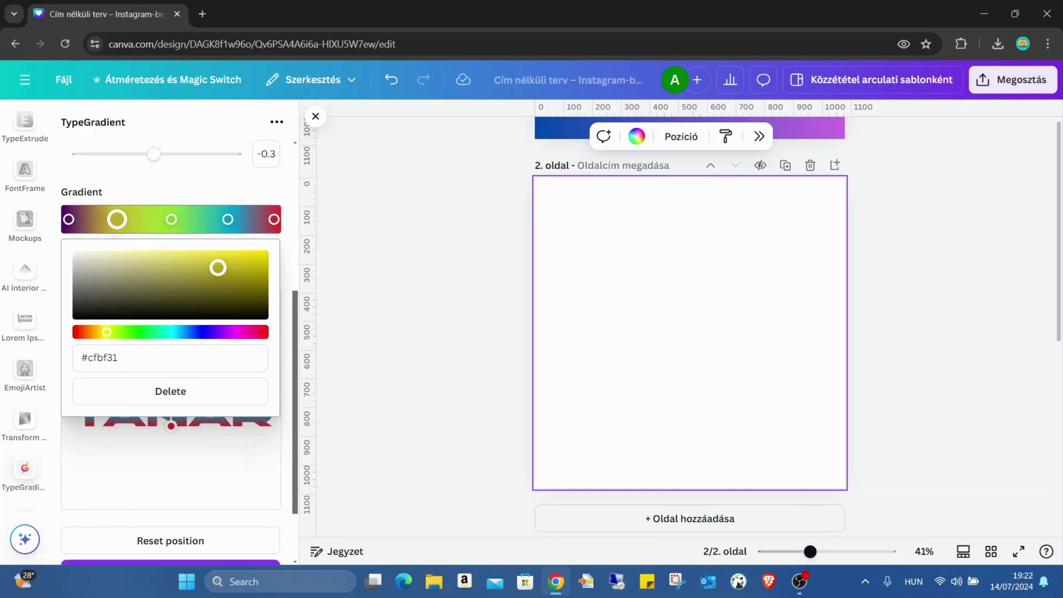
pyautogui.click(214, 176)
# Shift the green gradient stop slightly towards the yellow stop.
pyautogui.moveTo(172, 221)
pyautogui.mouseDown()
pyautogui.moveTo(182, 219)
pyautogui.moveTo(135, 219)
pyautogui.moveTo(202, 219)
pyautogui.moveTo(142, 219)
pyautogui.moveTo(201, 219)
pyautogui.moveTo(152, 219)
pyautogui.moveTo(193, 219)
pyautogui.moveTo(161, 219)
pyautogui.mouseUp()
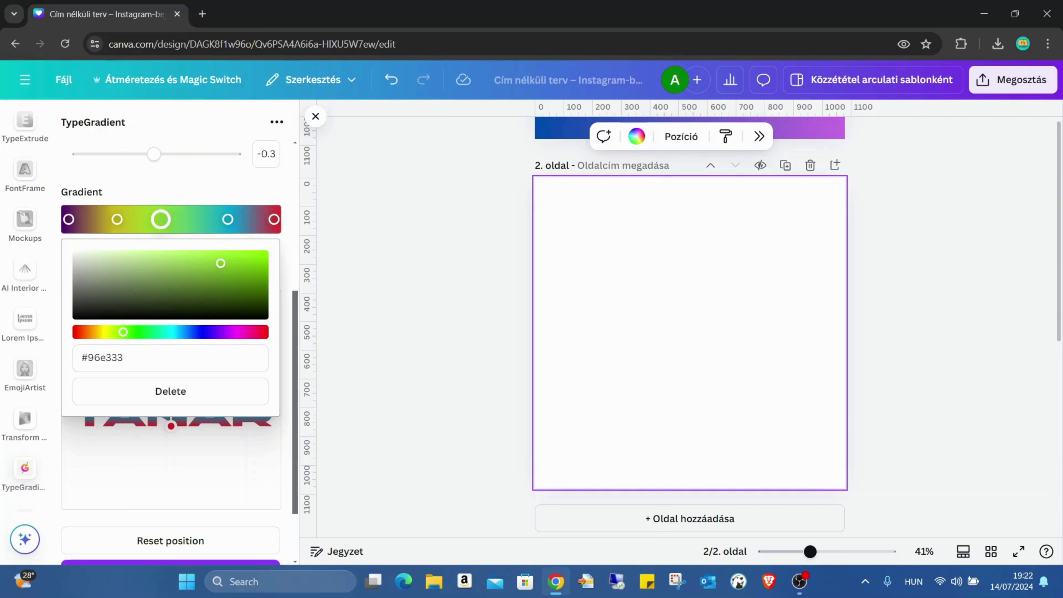
pyautogui.click(176, 184)
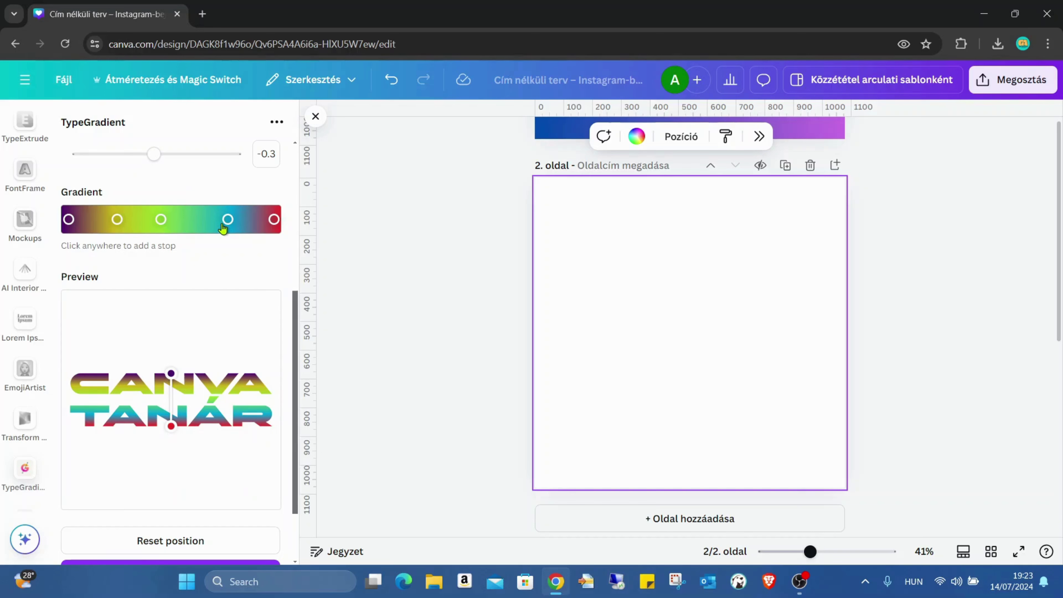
pyautogui.click(163, 219)
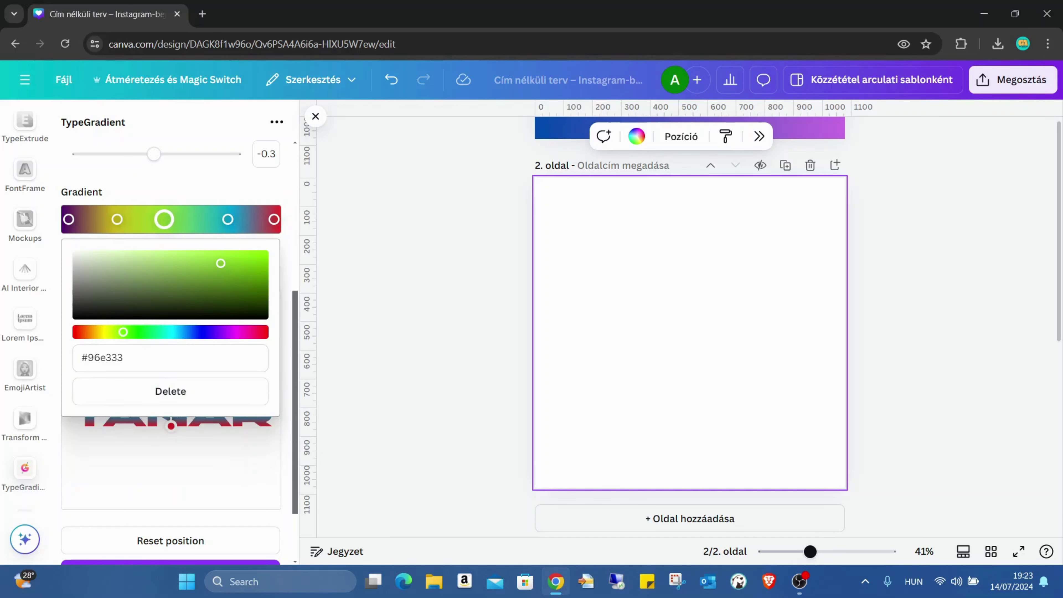
pyautogui.click(183, 175)
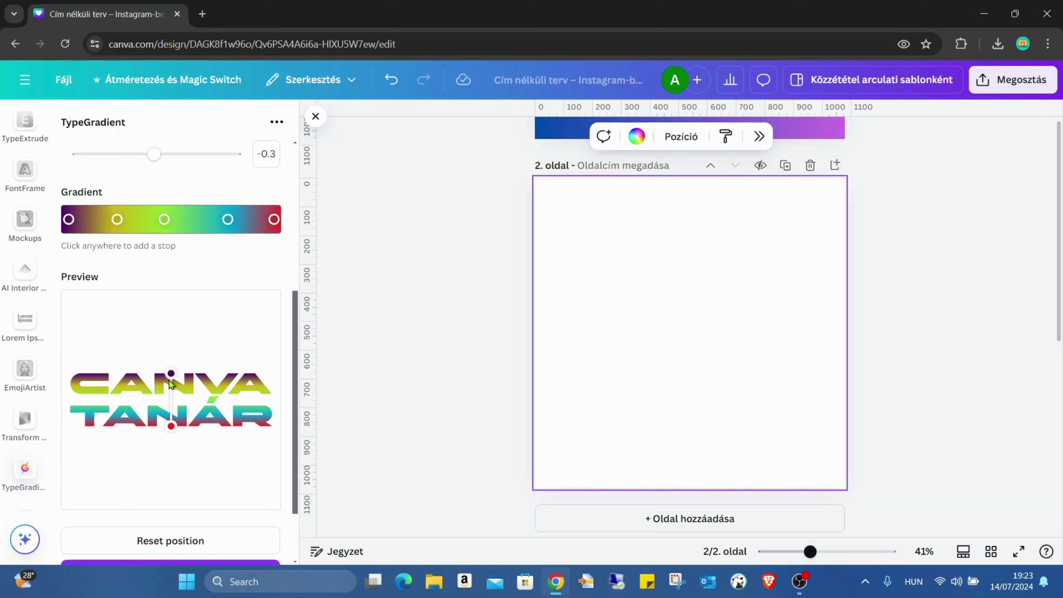
# Try extending the gradient's purple start above the text, then run it diagonally from purple at the C to red near the final R.
pyautogui.moveTo(171, 372); pyautogui.dragTo(171, 331)
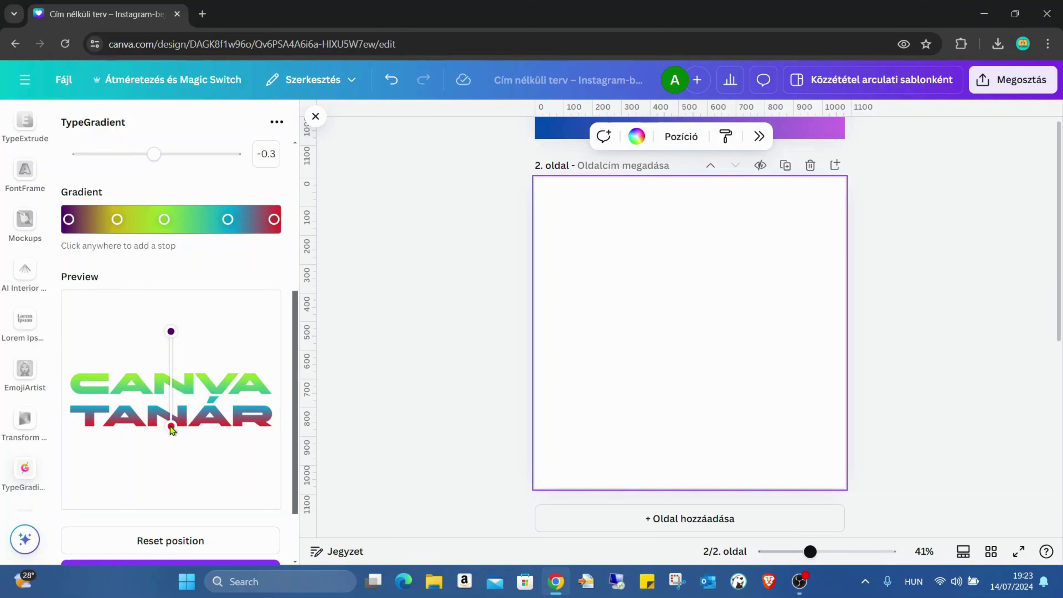
pyautogui.moveTo(171, 427)
pyautogui.mouseDown()
pyautogui.moveTo(173, 487)
pyautogui.moveTo(173, 370)
pyautogui.moveTo(174, 452)
pyautogui.moveTo(173, 421)
pyautogui.mouseUp()
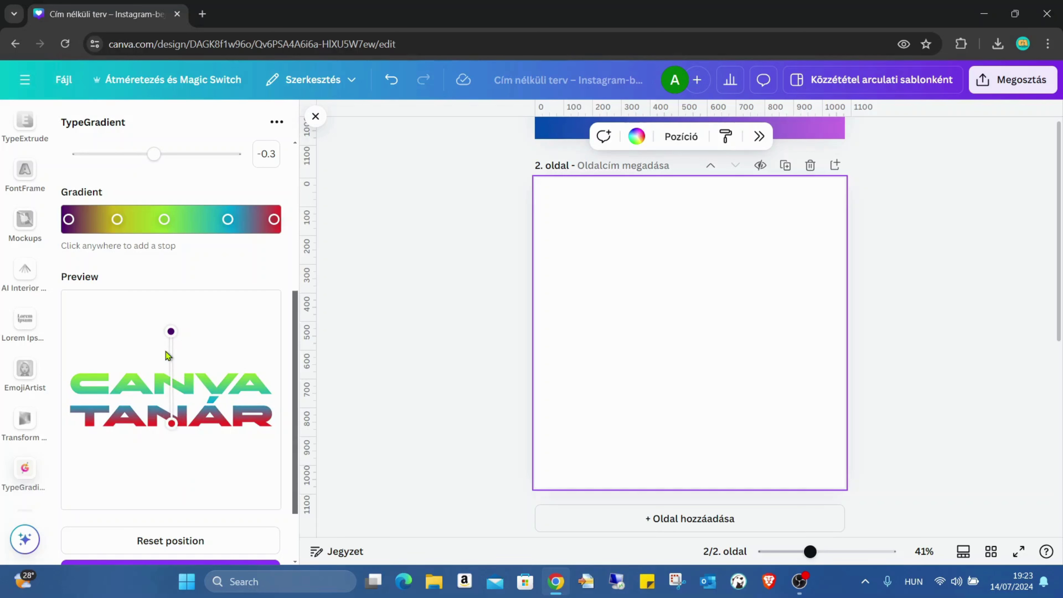
pyautogui.moveTo(170, 334); pyautogui.dragTo(107, 392)
pyautogui.moveTo(171, 428); pyautogui.dragTo(225, 434)
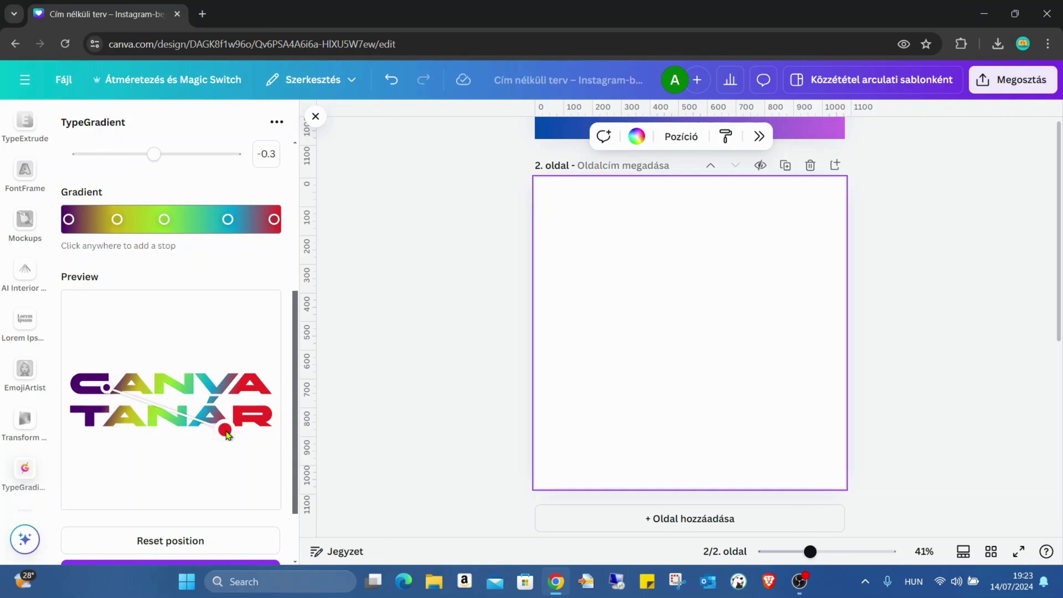
# Reverse the diagonal gradient in the preview so red starts at the C of CANVA and purple ends at the second A of TANÁR.
pyautogui.moveTo(118, 394); pyautogui.dragTo(85, 368)
pyautogui.moveTo(179, 430); pyautogui.dragTo(232, 427)
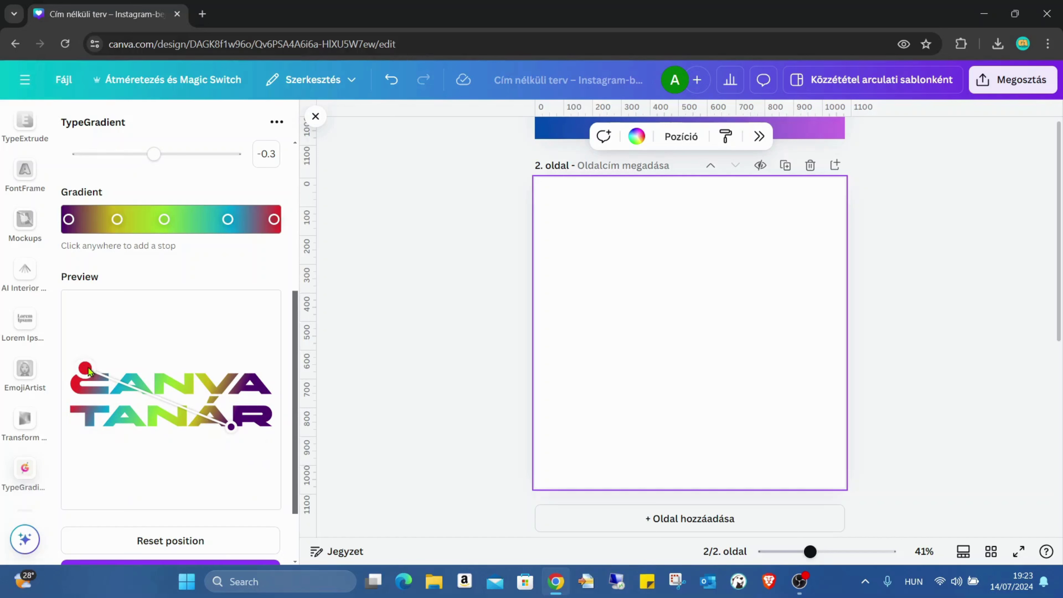
pyautogui.moveTo(88, 368); pyautogui.dragTo(94, 383)
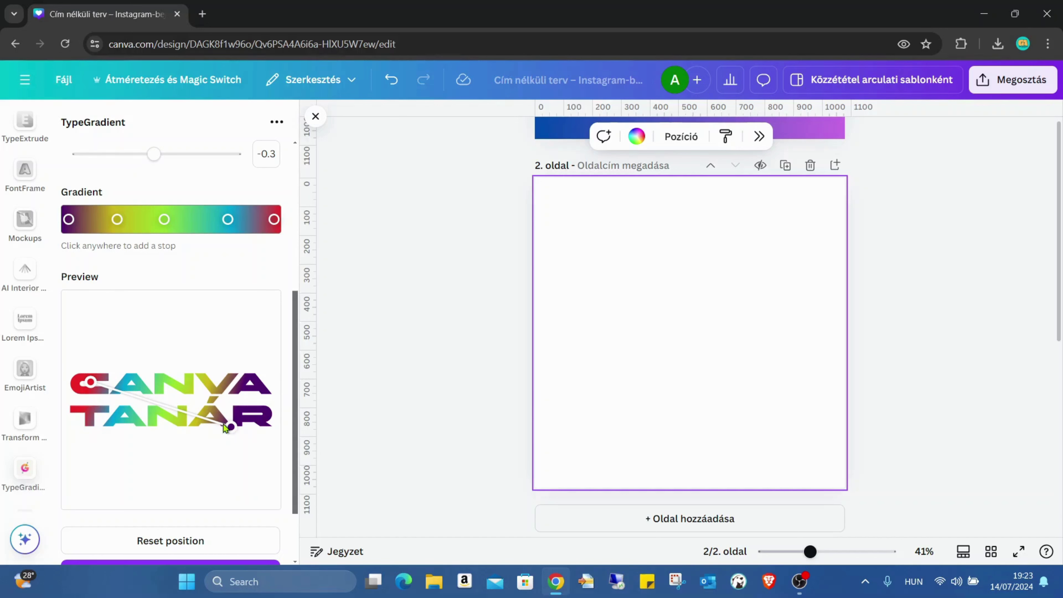
pyautogui.moveTo(231, 430); pyautogui.dragTo(256, 422)
pyautogui.moveTo(238, 417); pyautogui.dragTo(207, 412)
pyautogui.moveTo(92, 389); pyautogui.dragTo(106, 388)
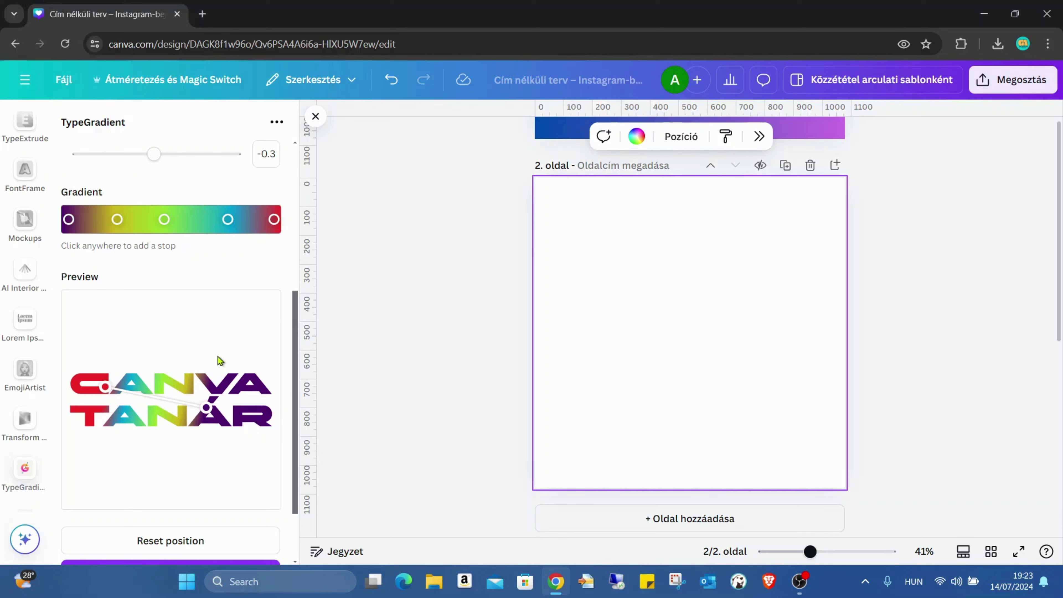
# Move the gradient's purple end point to the lower edge of the text, just before the R of TANÁR.
pyautogui.scroll(2, 238, 331)
pyautogui.scroll(-4, 238, 331)
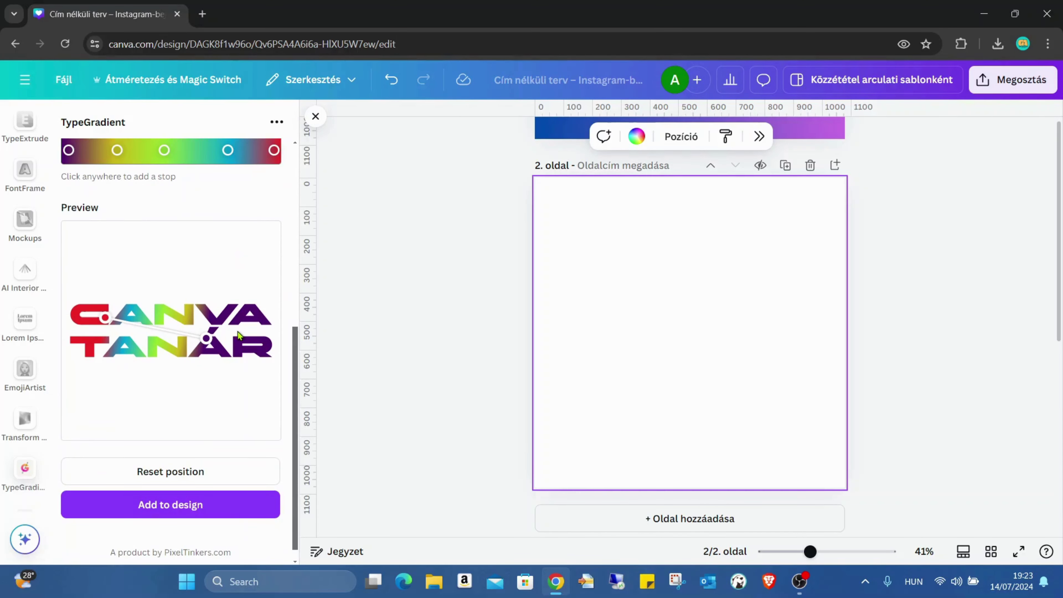
pyautogui.moveTo(210, 340); pyautogui.dragTo(231, 358)
pyautogui.scroll(2, 216, 353)
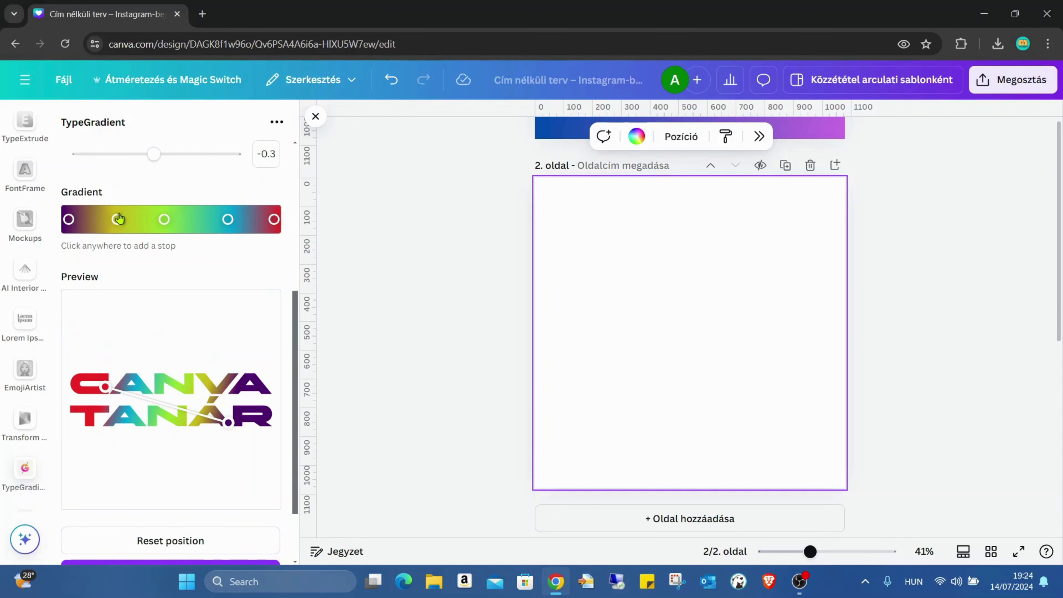
pyautogui.scroll(-2, 234, 298)
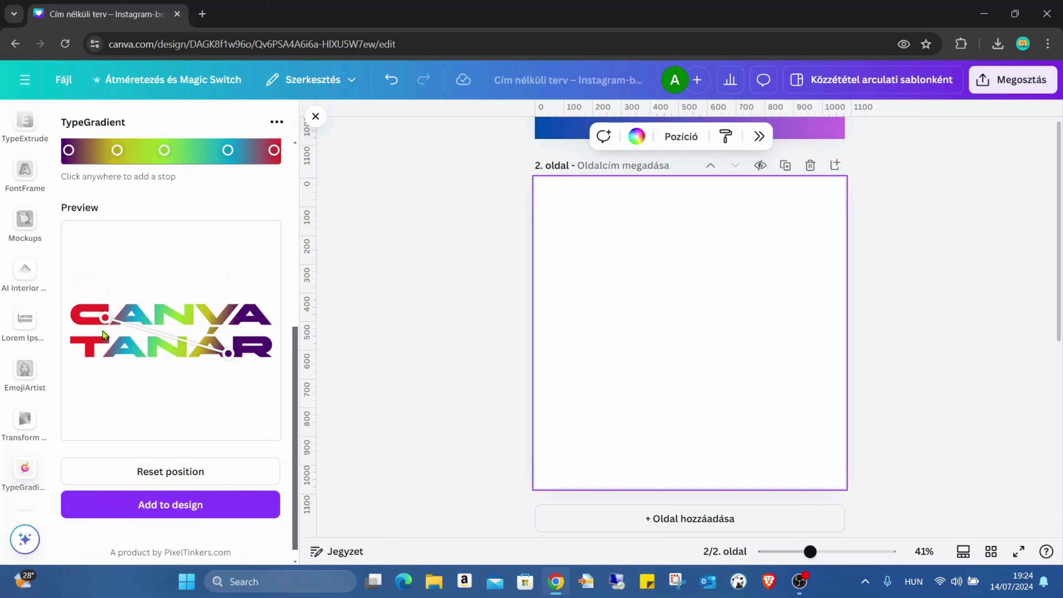
# Try the gradient's red start point close to the purple end point, then return it to the C of CANVA.
pyautogui.moveTo(114, 321); pyautogui.dragTo(208, 348)
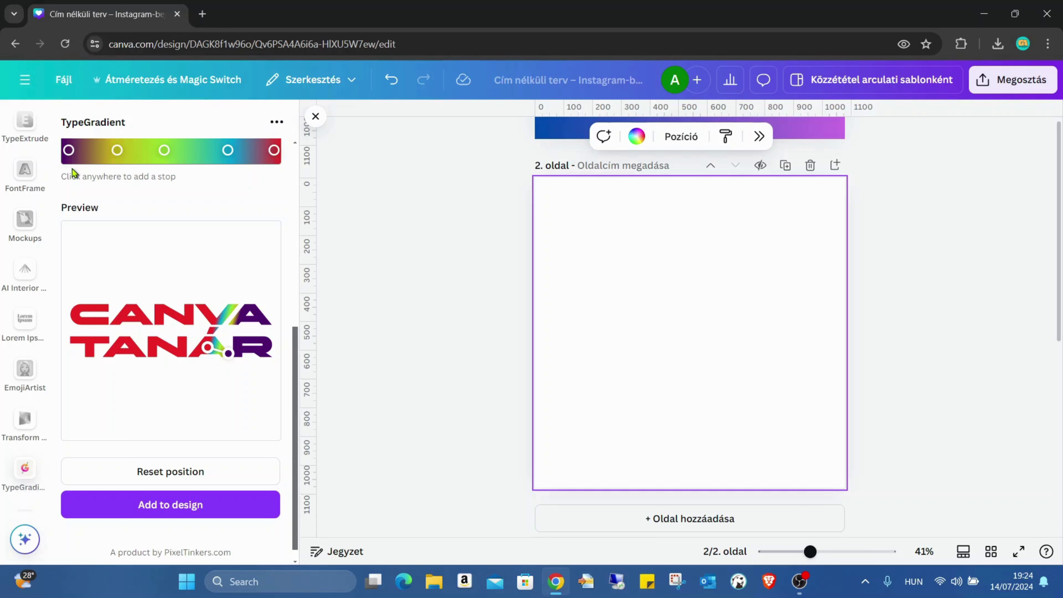
pyautogui.moveTo(208, 350); pyautogui.dragTo(106, 320)
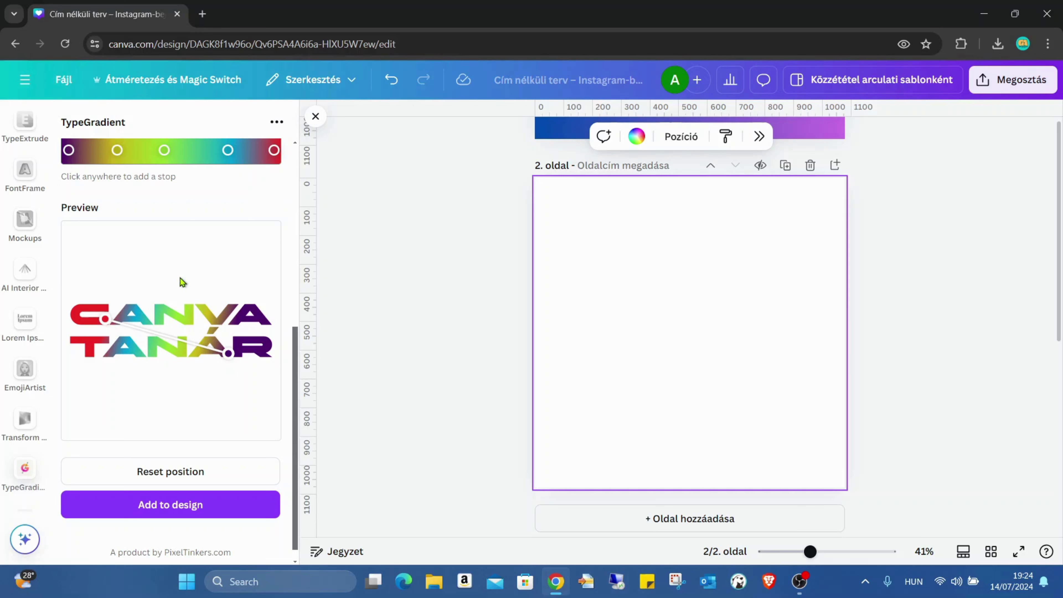
# Test different positions for the green gradient stop and leave it at about the middle of the gradient bar.
pyautogui.click(176, 154)
pyautogui.moveTo(165, 151); pyautogui.dragTo(190, 151)
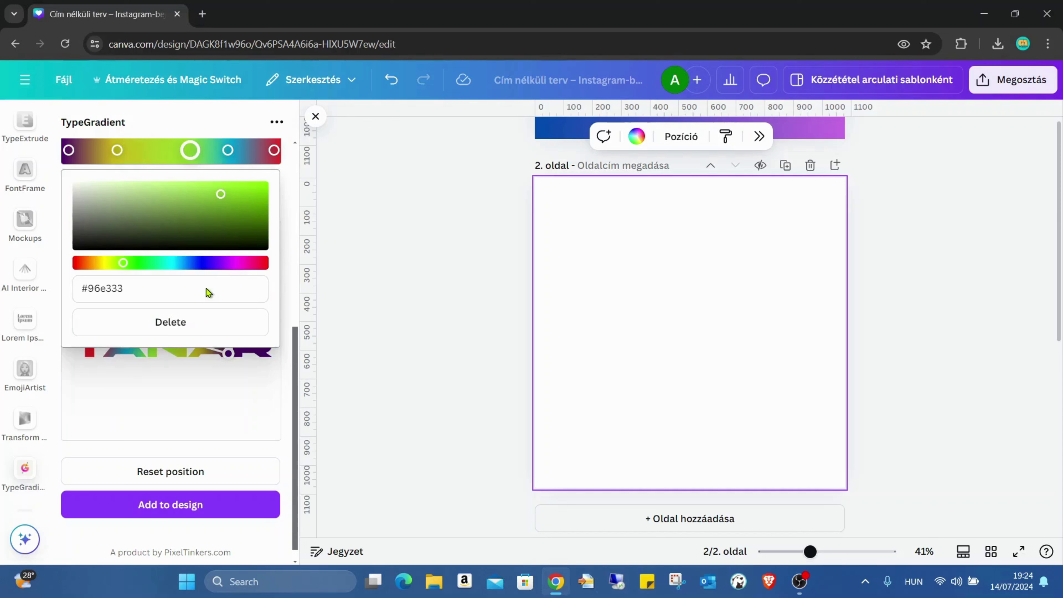
pyautogui.click(242, 348)
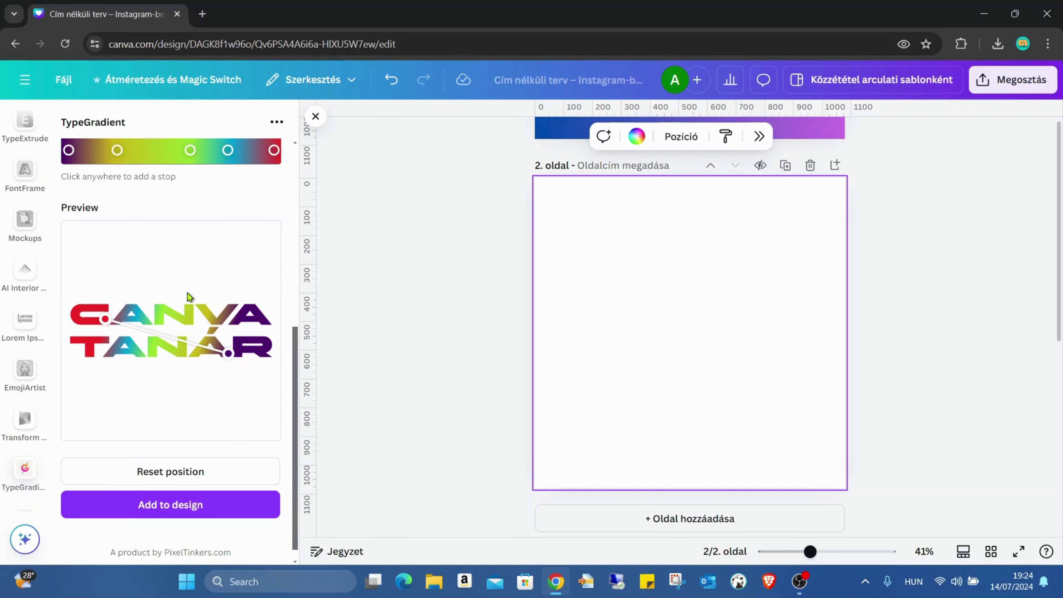
pyautogui.moveTo(190, 150); pyautogui.dragTo(161, 151)
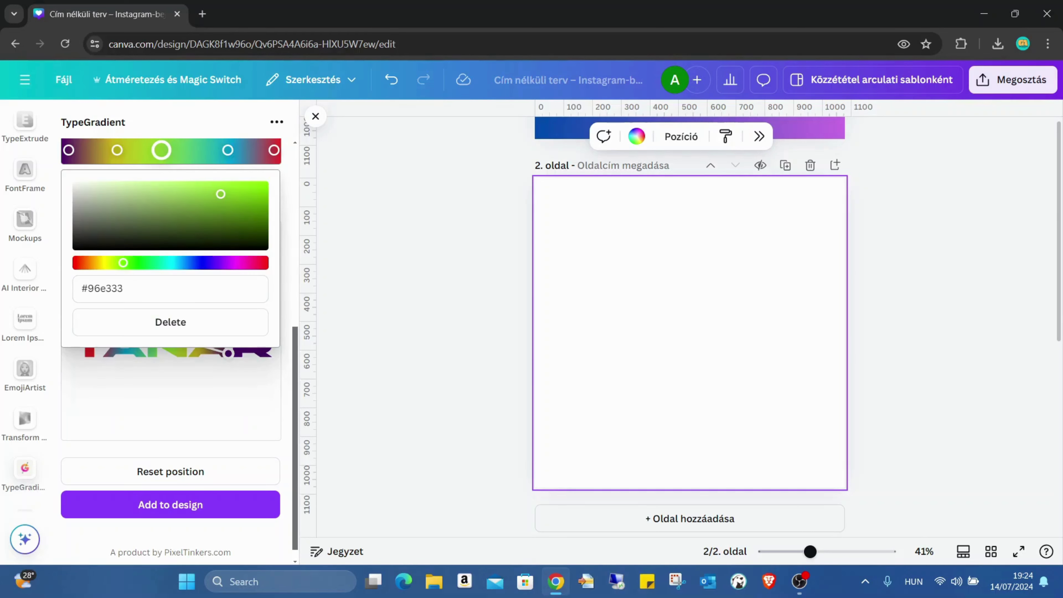
pyautogui.click(222, 392)
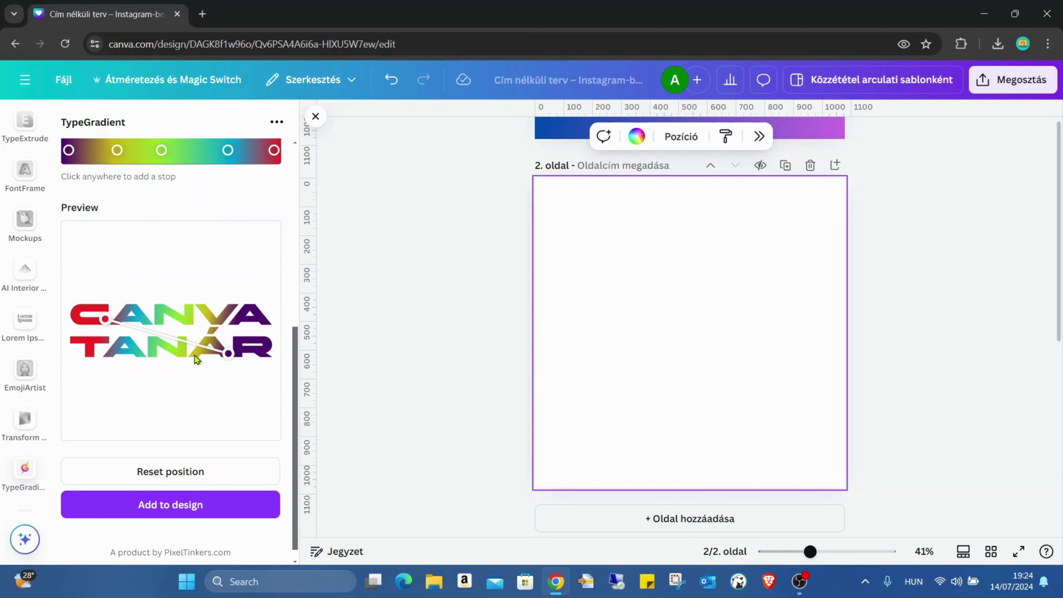
pyautogui.moveTo(164, 151); pyautogui.dragTo(173, 150)
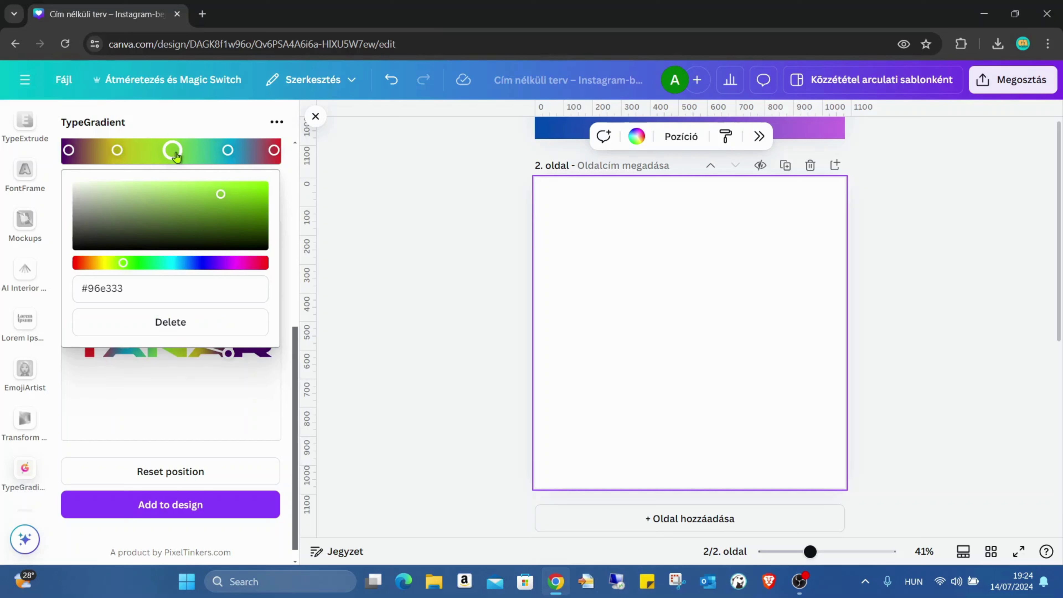
pyautogui.click(169, 394)
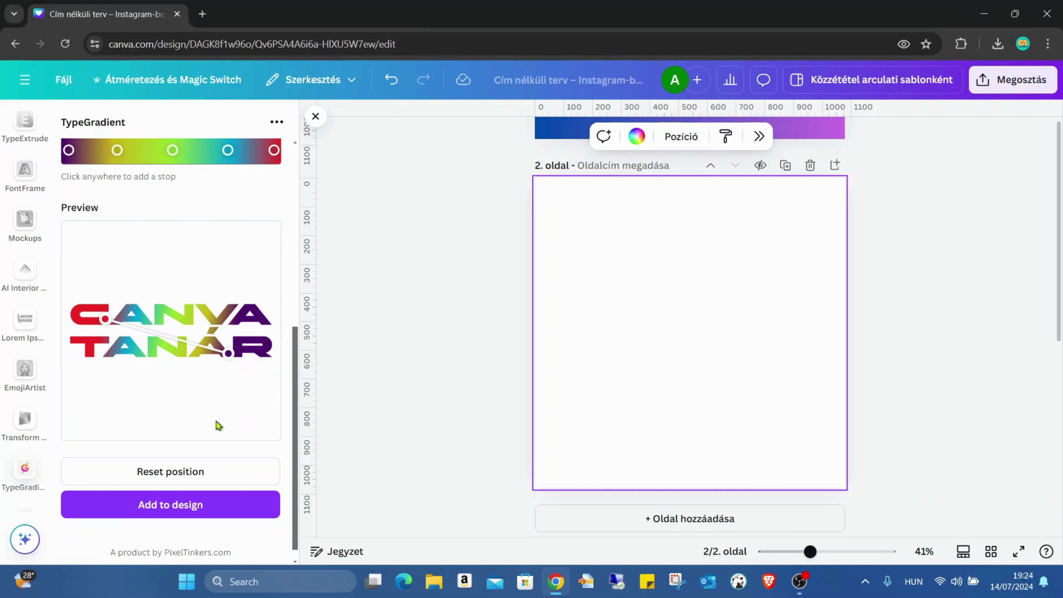
# Add the gradient text to page 2, enlarge it to nearly the page width and centre it on the page.
pyautogui.click(193, 506)
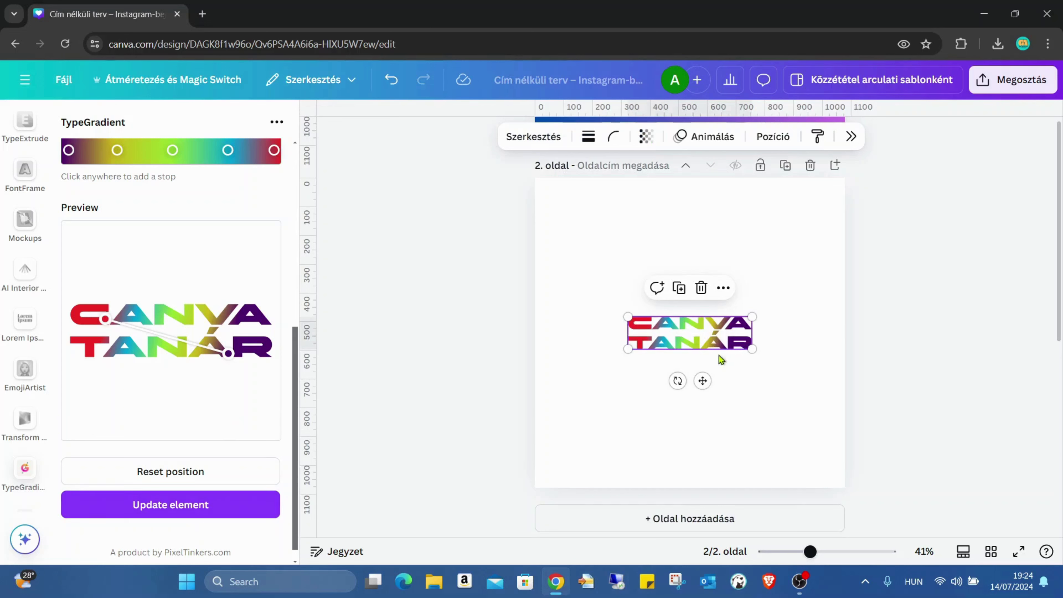
pyautogui.moveTo(753, 349); pyautogui.dragTo(891, 383)
pyautogui.moveTo(774, 365); pyautogui.dragTo(705, 347)
pyautogui.click(852, 248)
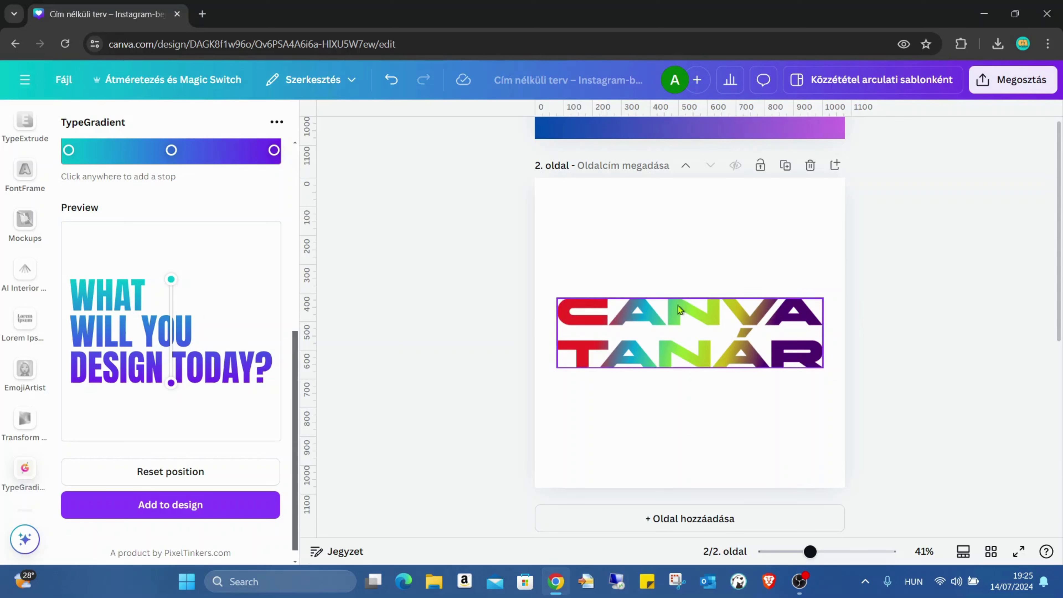
# Download only page 2 as a PNG with a transparent background (Áttetsző háttér).
pyautogui.click(1021, 79)
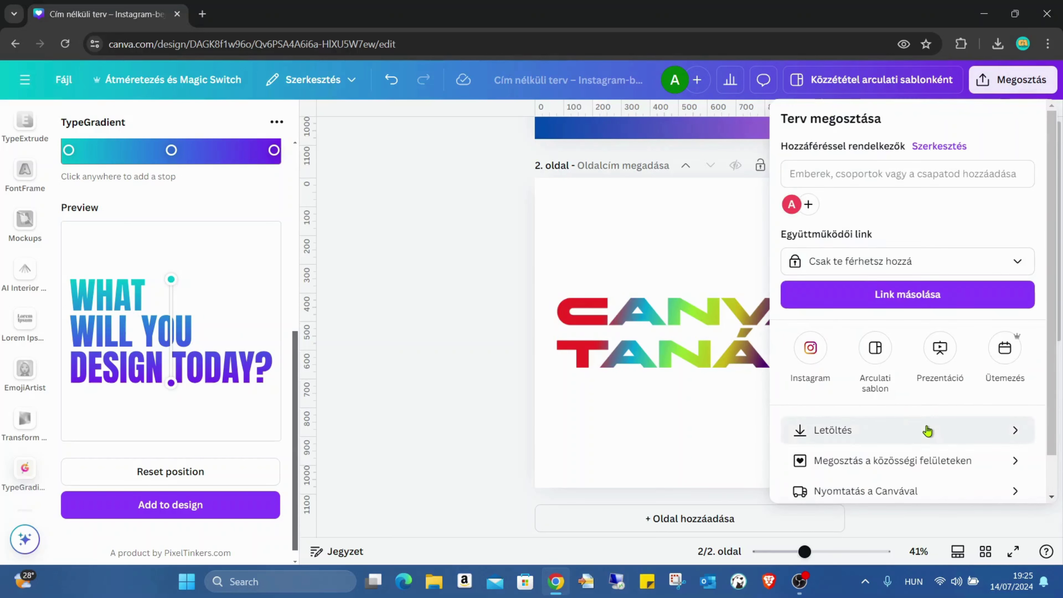
pyautogui.click(925, 428)
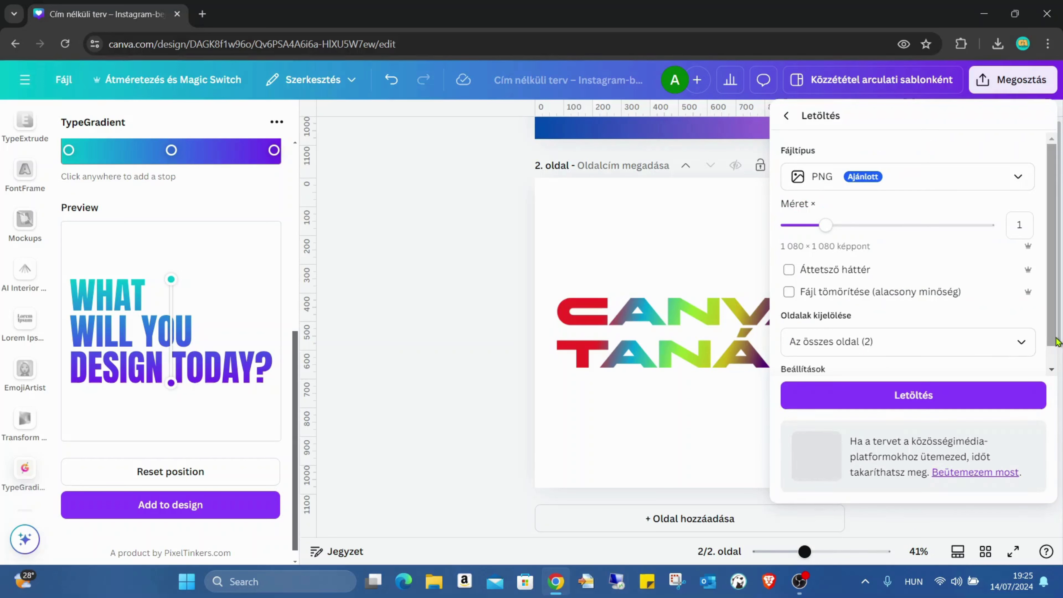
pyautogui.click(1023, 342)
pyautogui.click(1022, 381)
pyautogui.click(1022, 458)
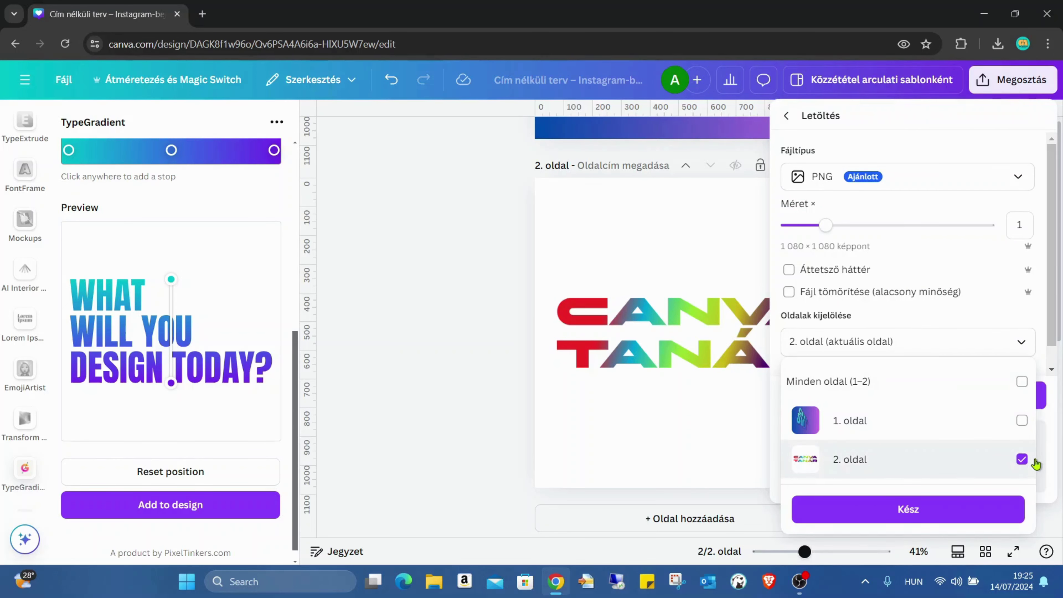
pyautogui.click(839, 272)
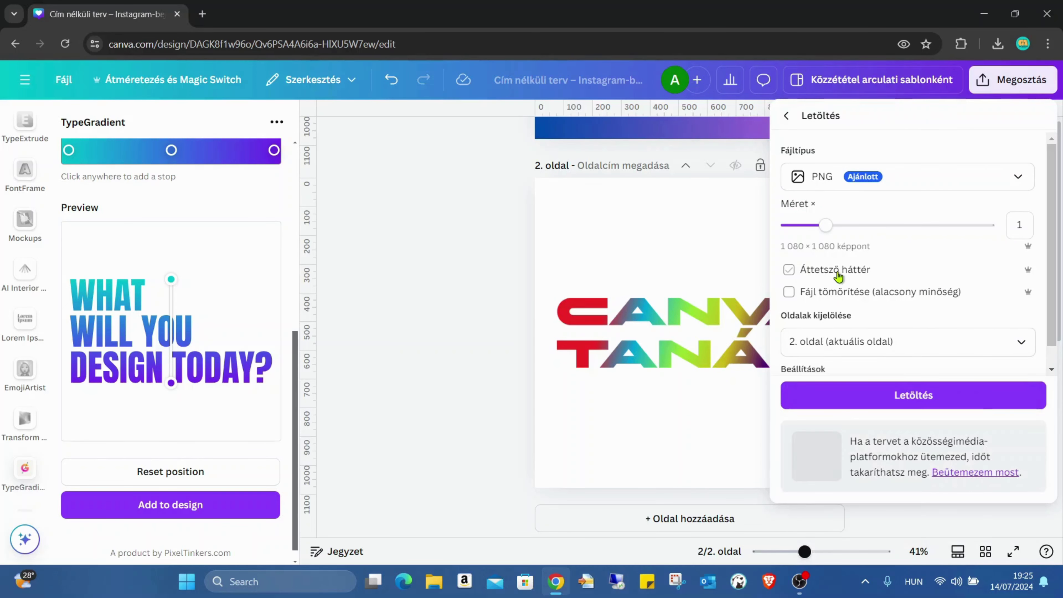
pyautogui.click(814, 270)
pyautogui.click(919, 406)
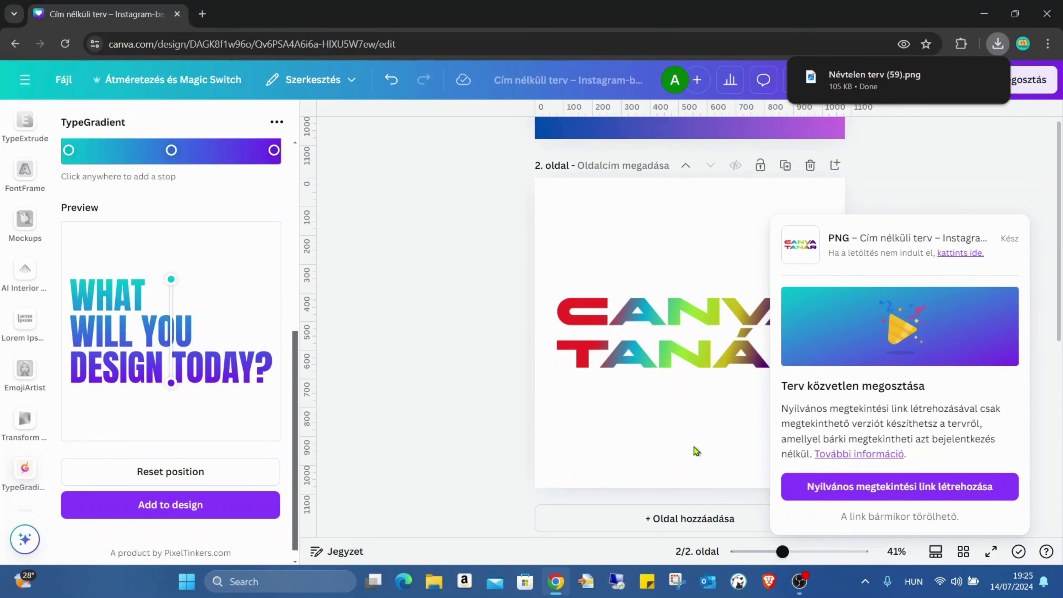
# Add a third page and fill its background with the default pale yellow-to-pink gradient.
pyautogui.click(703, 528)
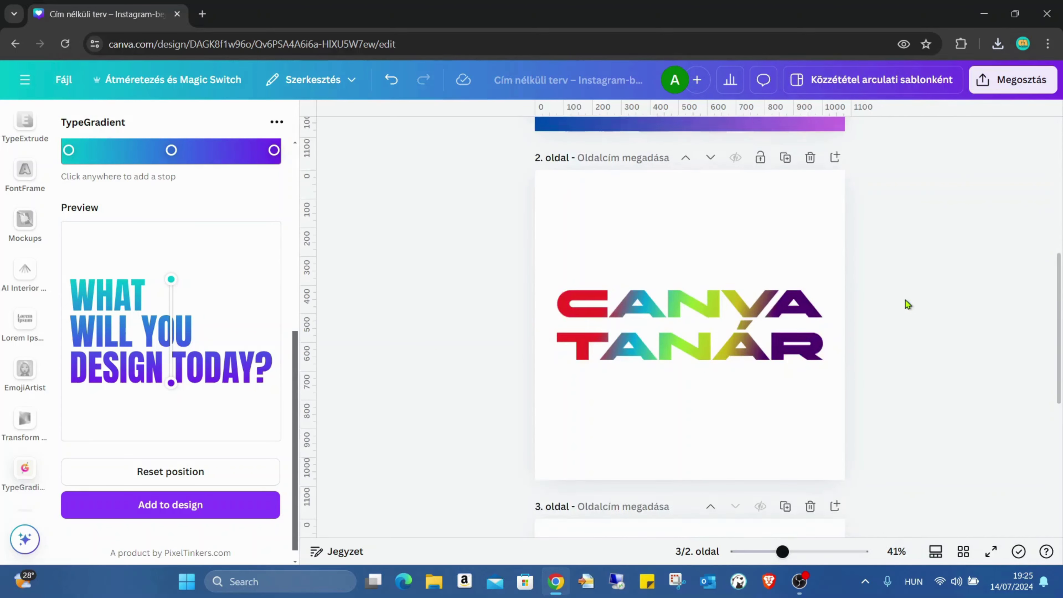
pyautogui.click(668, 264)
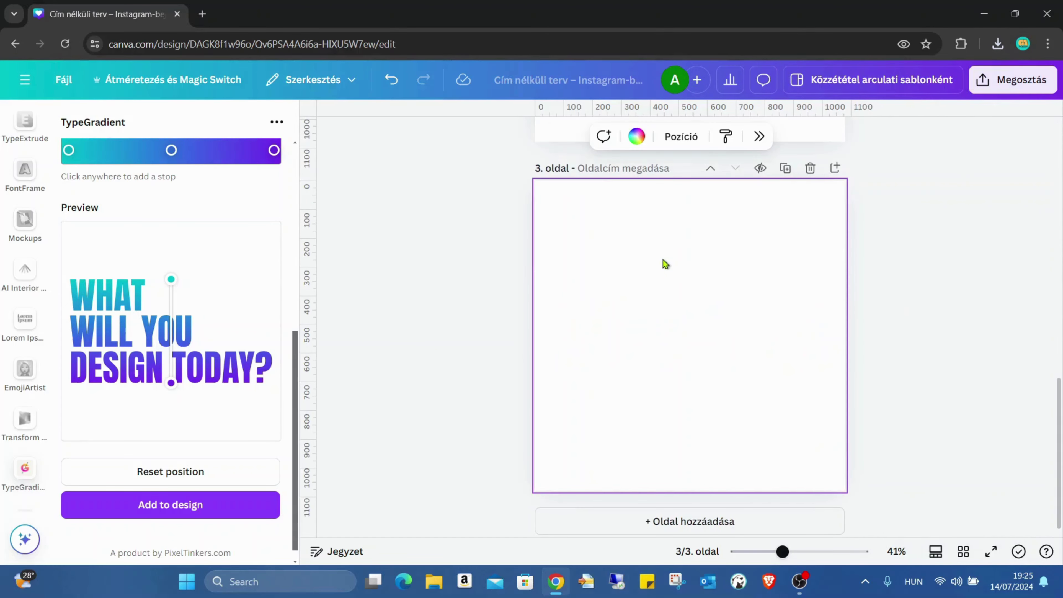
pyautogui.click(636, 137)
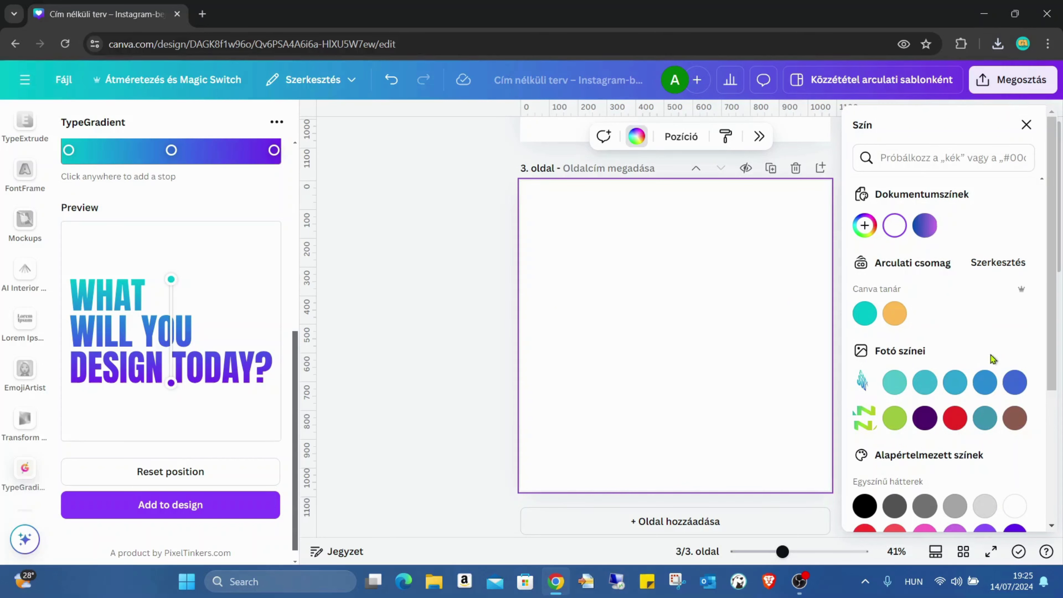
pyautogui.scroll(-5, 1001, 313)
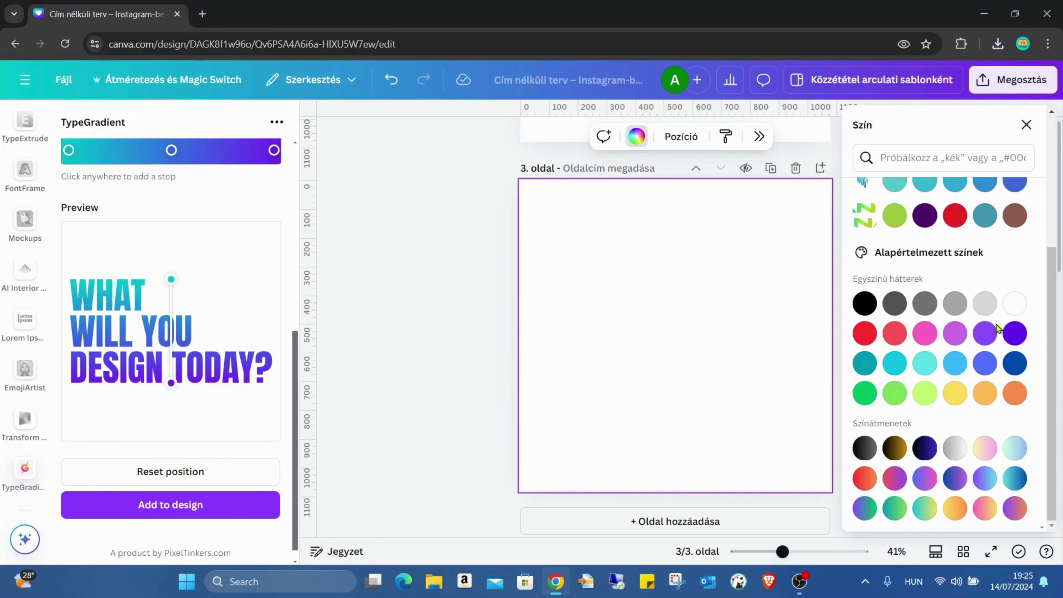
pyautogui.click(985, 451)
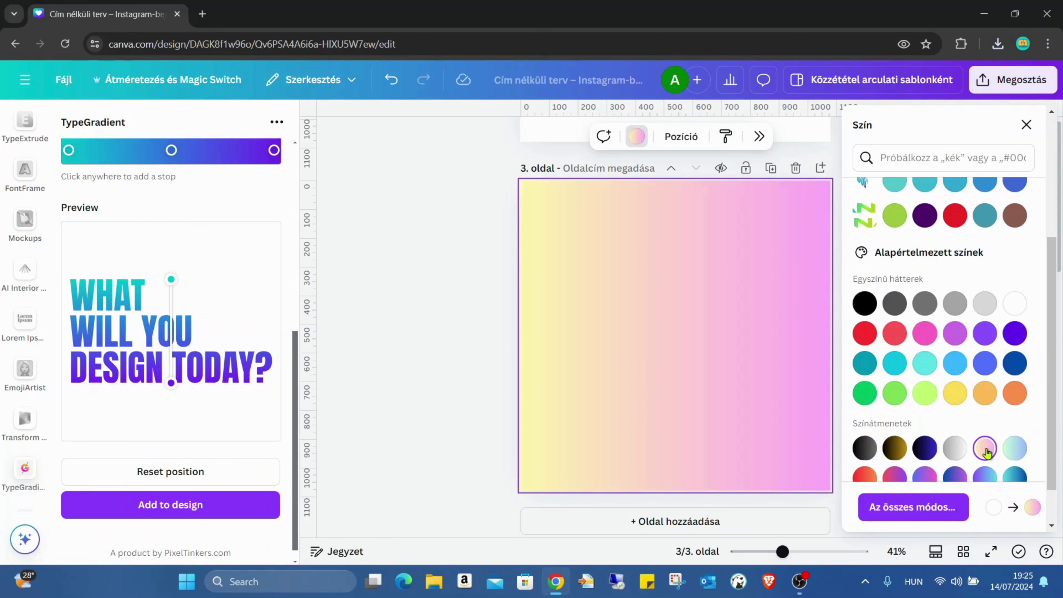
pyautogui.click(354, 333)
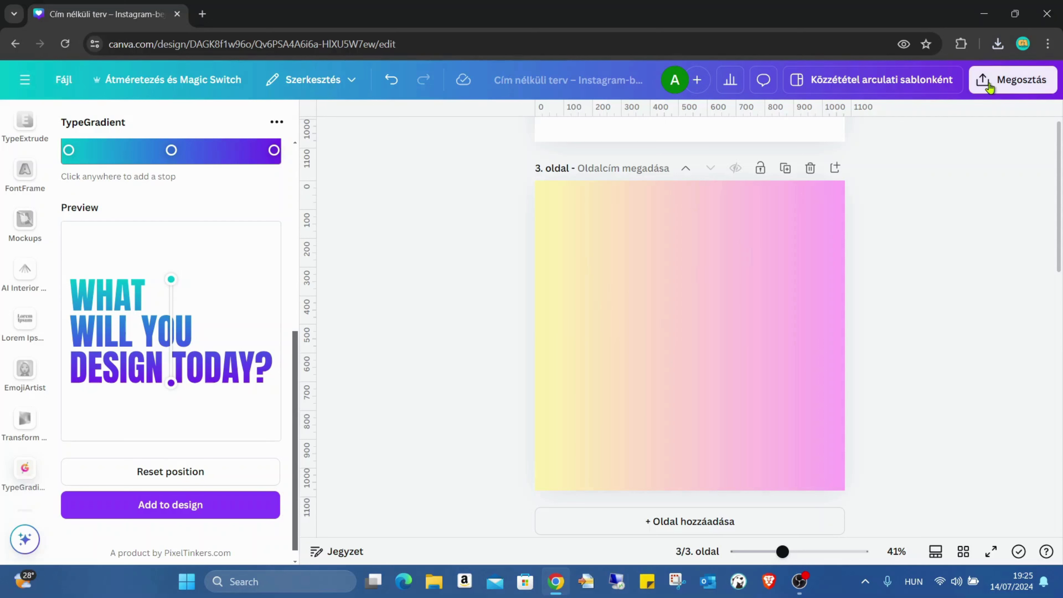
# Replace the TypeGradient search in the Canva apps with a search for "Transform Image".
pyautogui.scroll(-1, 23, 298)
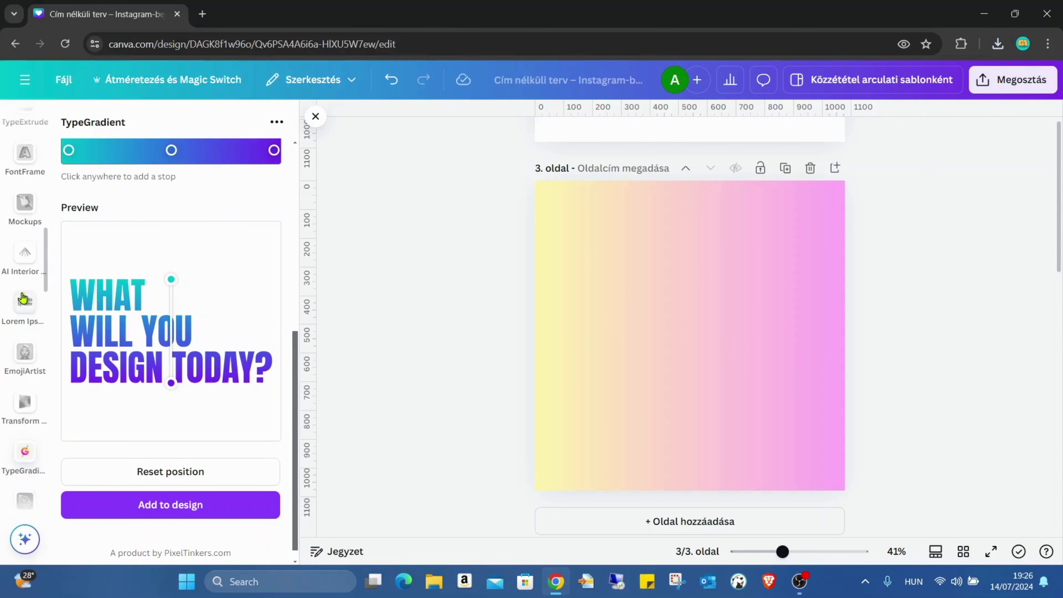
pyautogui.scroll(1, 28, 347)
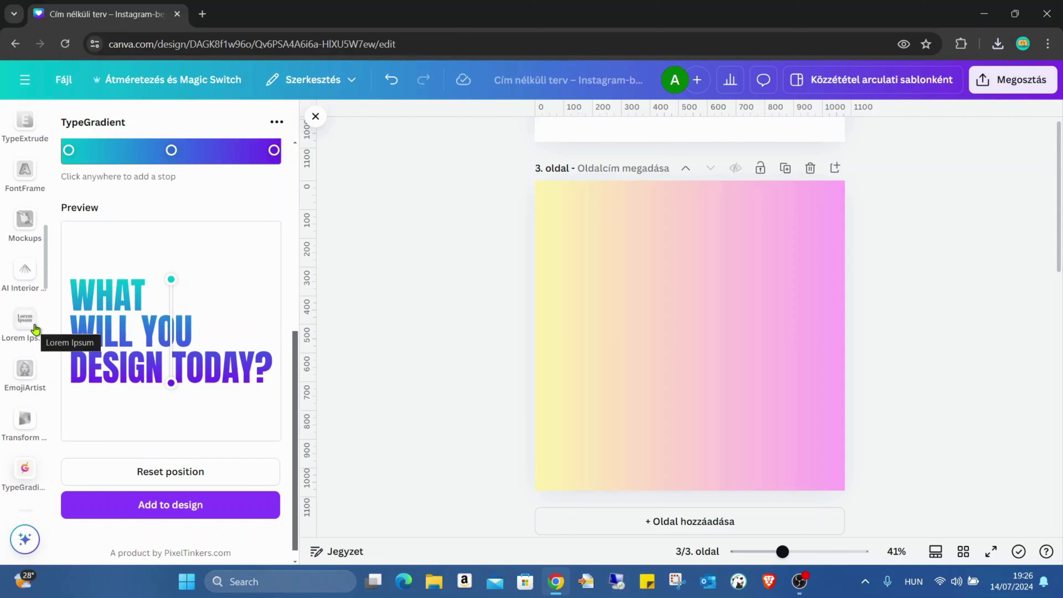
pyautogui.scroll(10, 35, 329)
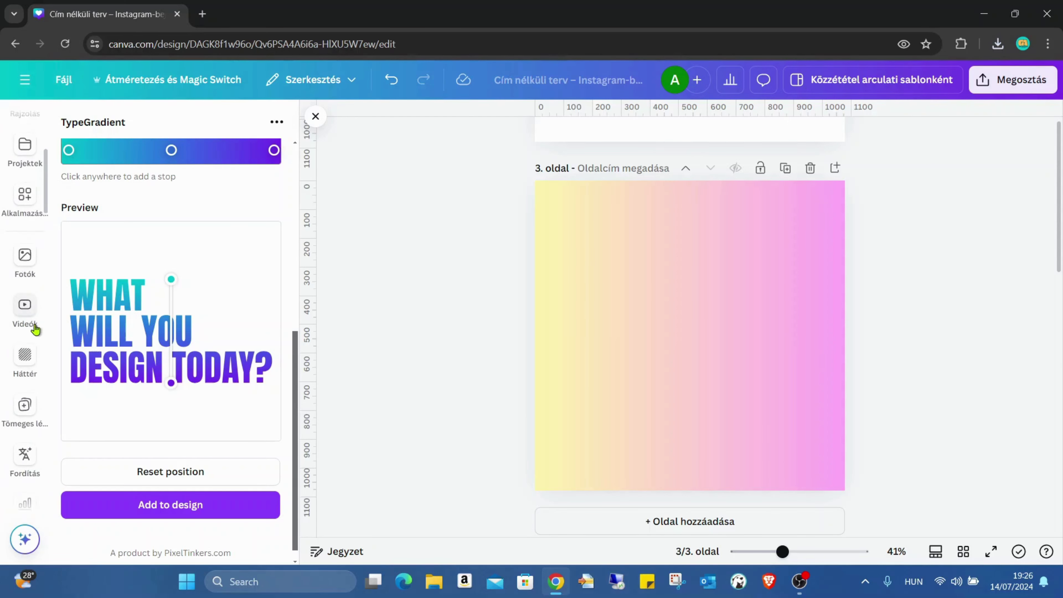
pyautogui.scroll(6, 35, 329)
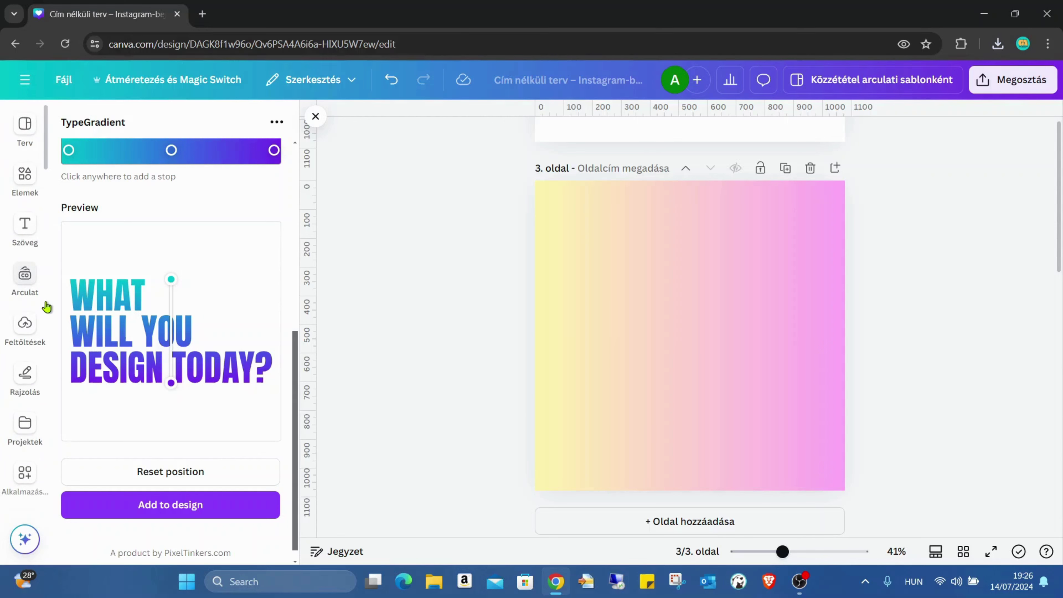
pyautogui.click(23, 475)
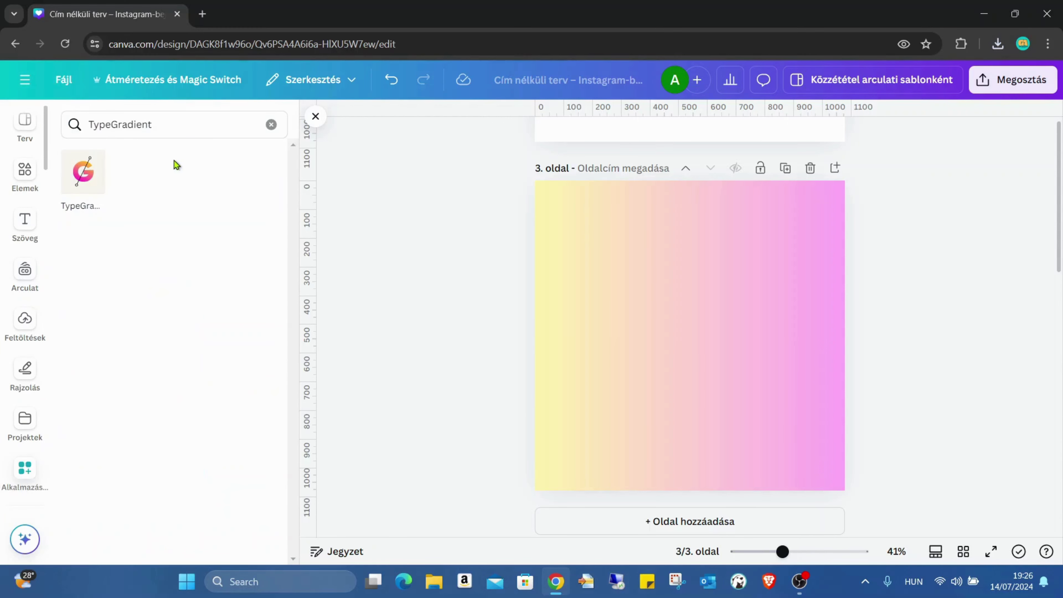
pyautogui.click(271, 124)
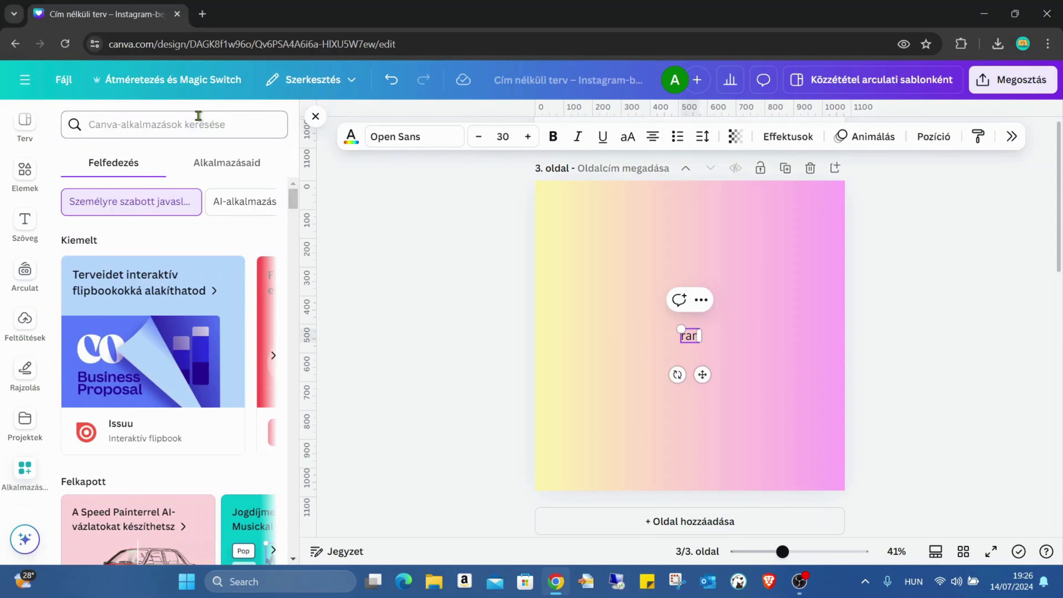
pyautogui.click(199, 115)
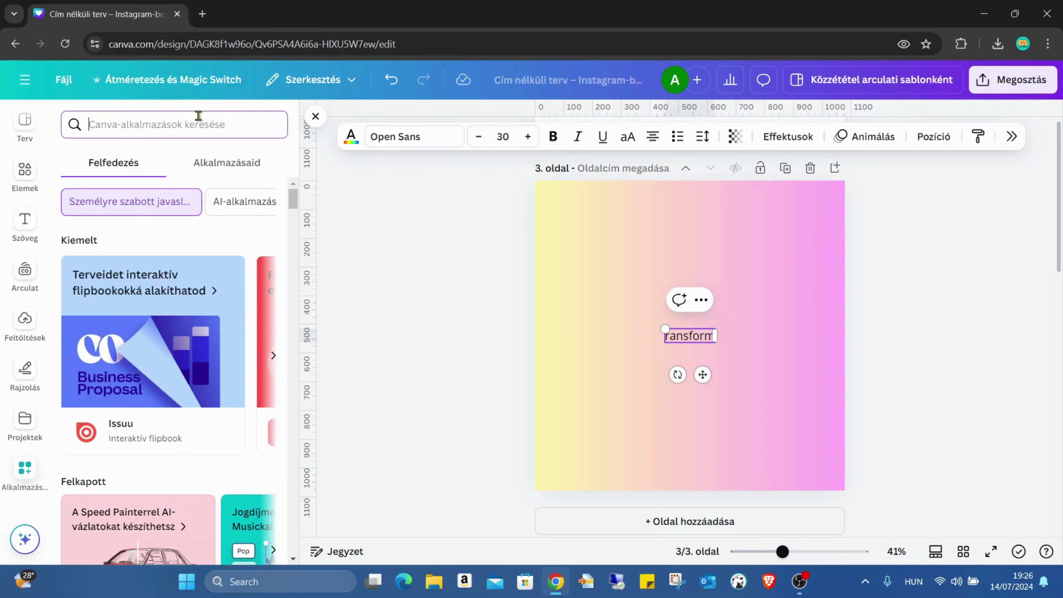
pyautogui.write('transform')
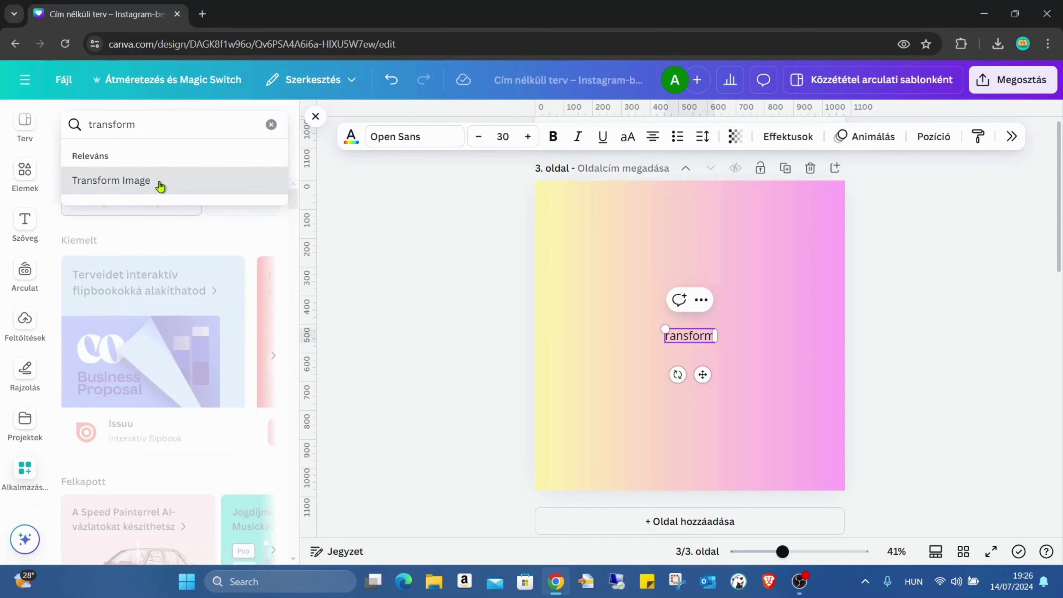
pyautogui.click(159, 184)
# Delete the stray text "ransform" from the middle of page 3.
pyautogui.click(741, 347)
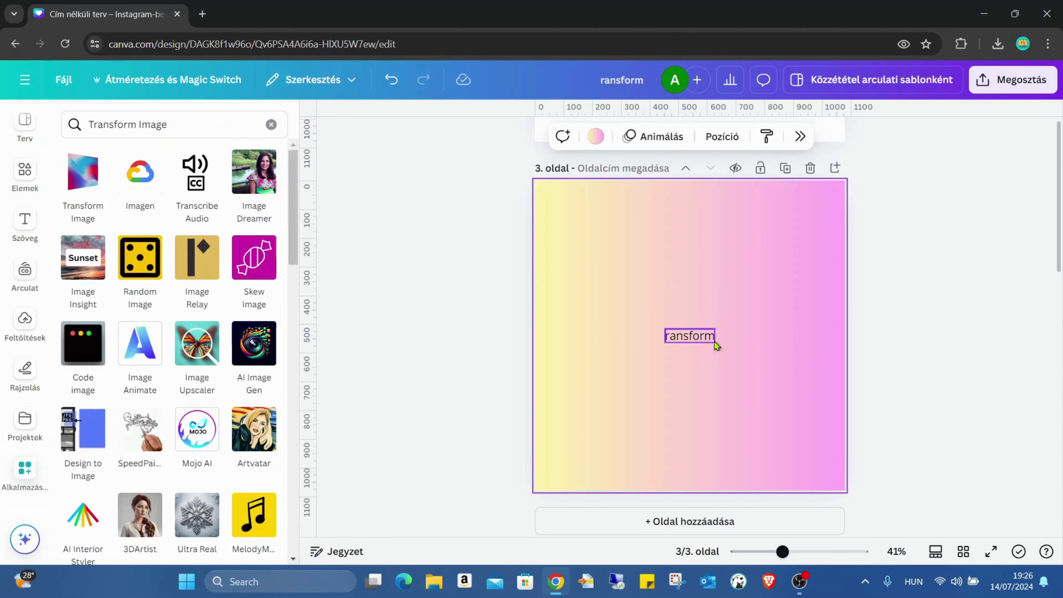
pyautogui.click(689, 337)
pyautogui.press('Delete')
pyautogui.click(688, 334)
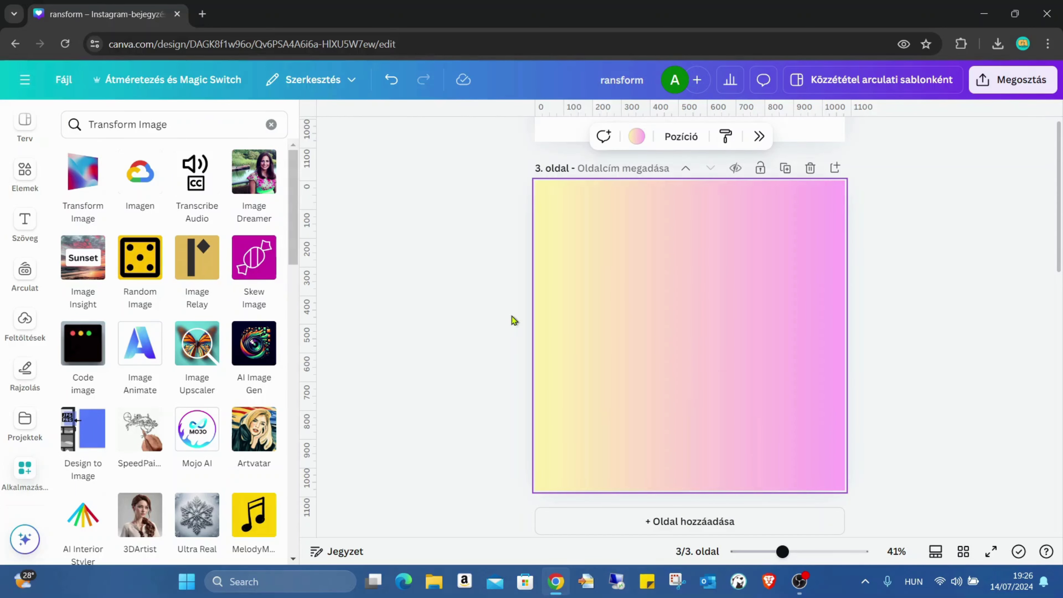
# Open the Transform Image app and upload Névtelen terv (59).png from the Downloads folder.
pyautogui.click(74, 178)
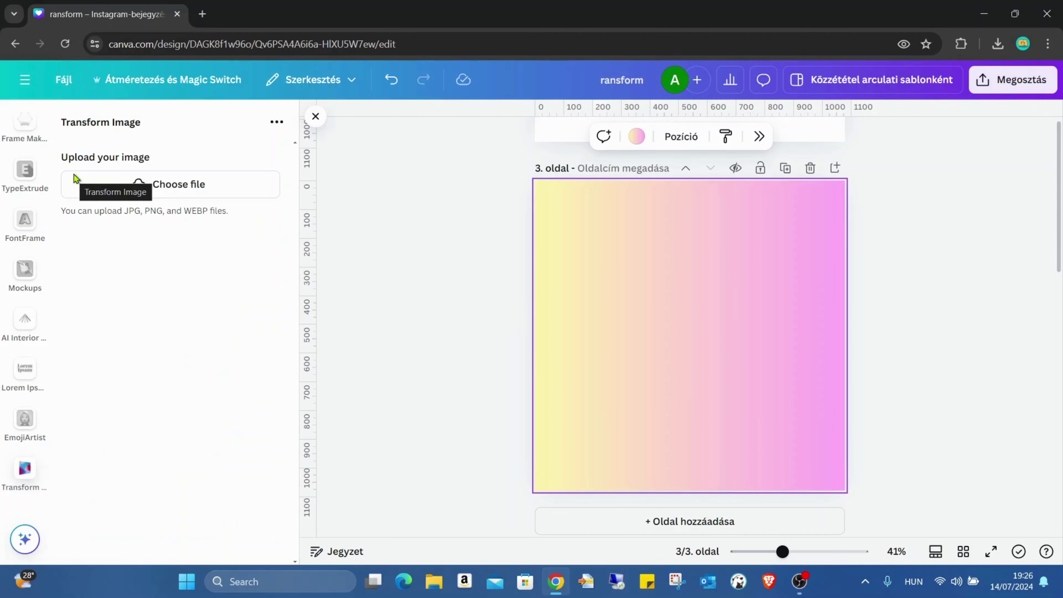
pyautogui.click(212, 176)
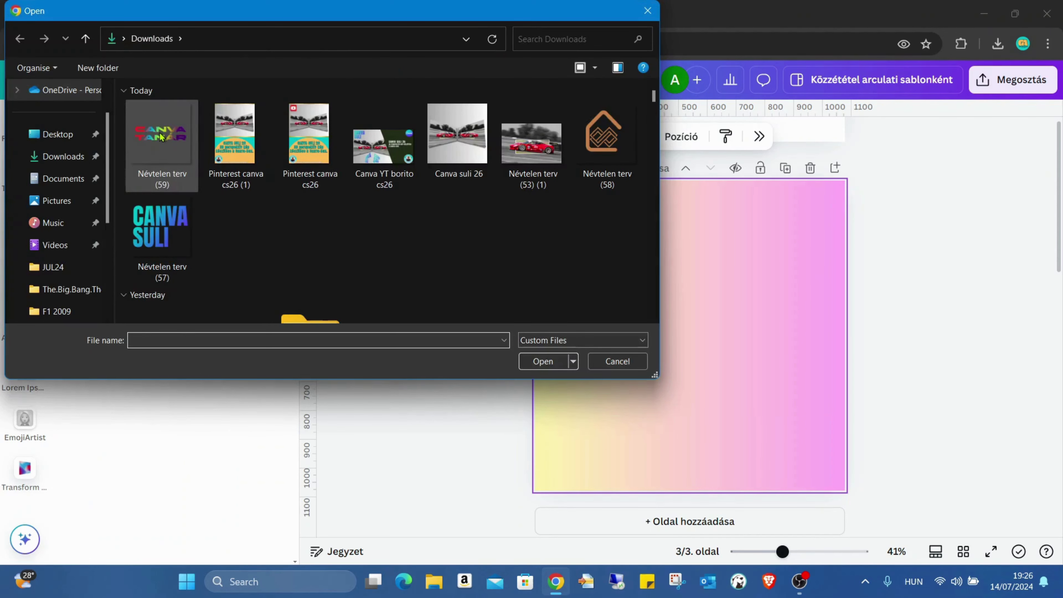
pyautogui.click(161, 141)
pyautogui.click(541, 361)
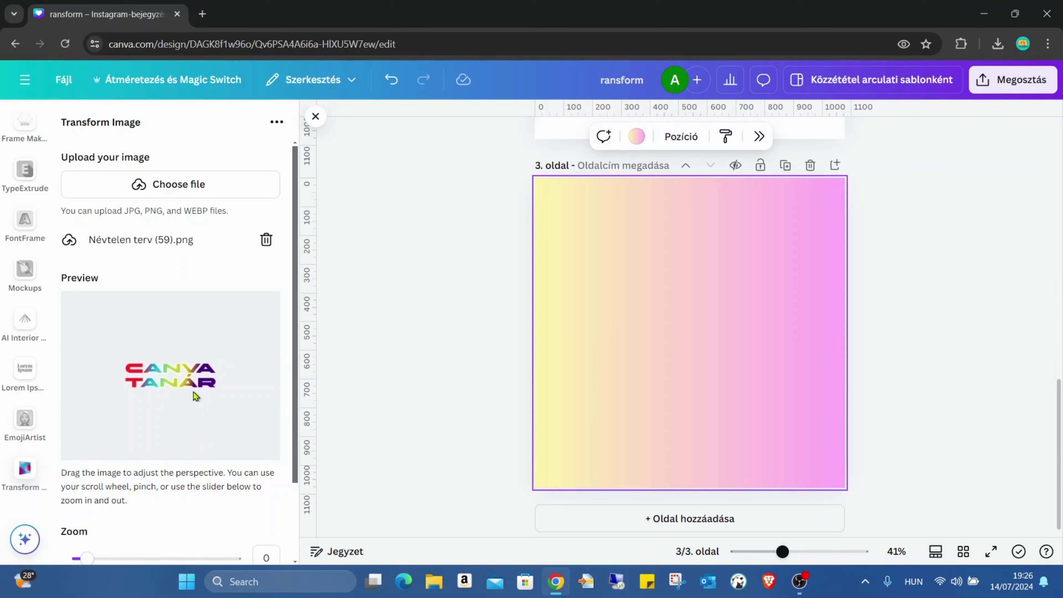
# Add the uploaded image to page 3, tilted in perspective so the text rises to the right, with the zoom at 0.69.
pyautogui.moveTo(193, 392); pyautogui.dragTo(205, 410)
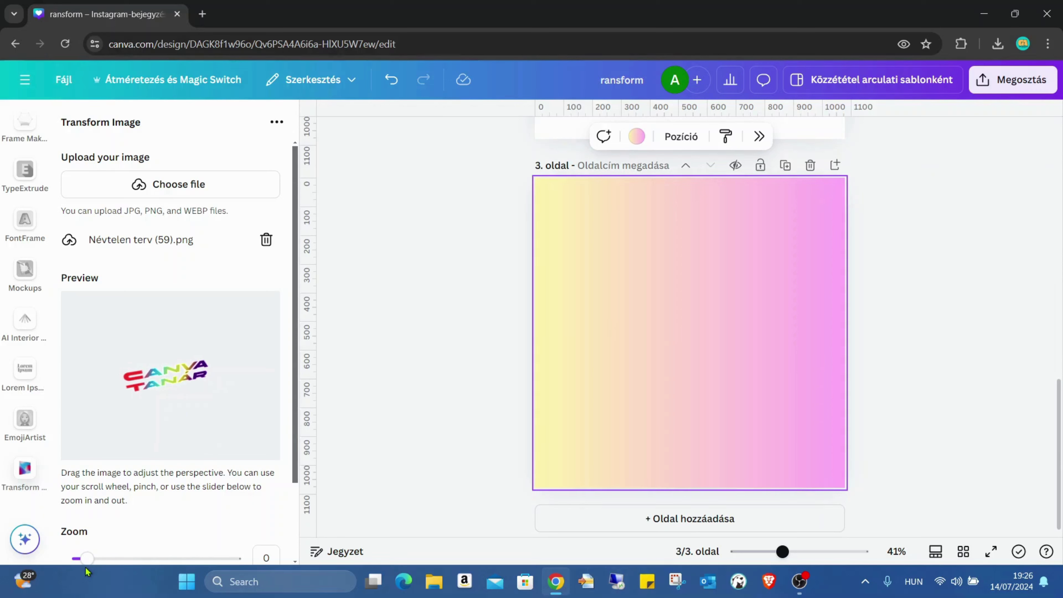
pyautogui.moveTo(86, 558); pyautogui.dragTo(97, 558)
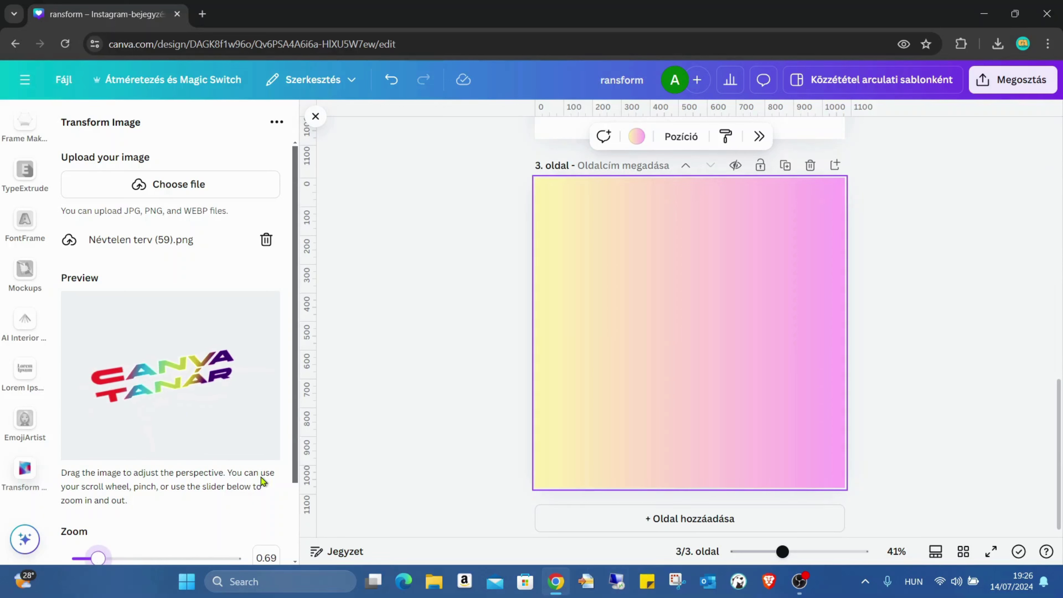
pyautogui.scroll(-3, 262, 250)
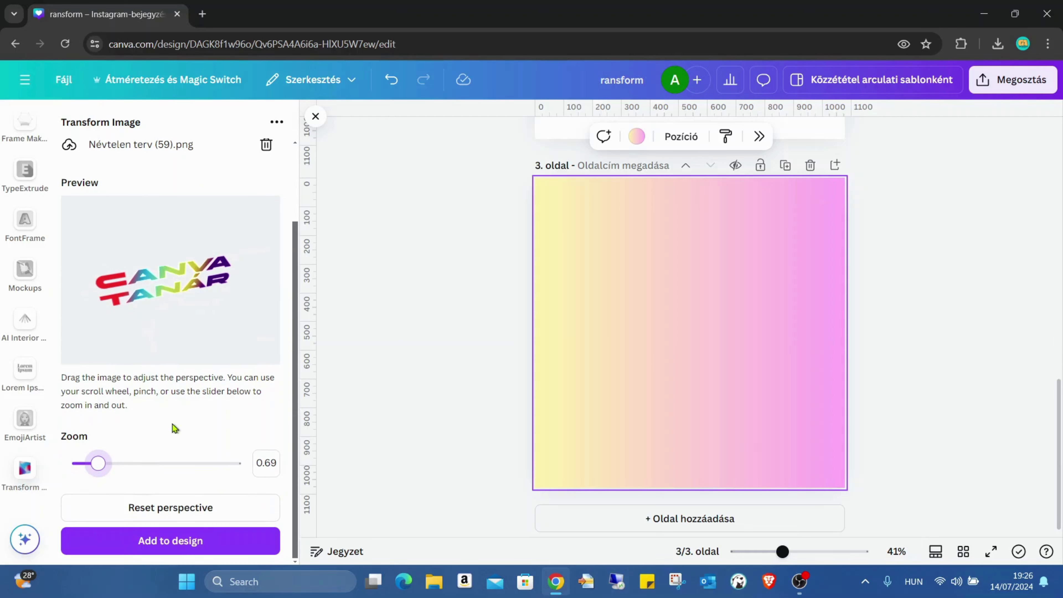
pyautogui.click(183, 542)
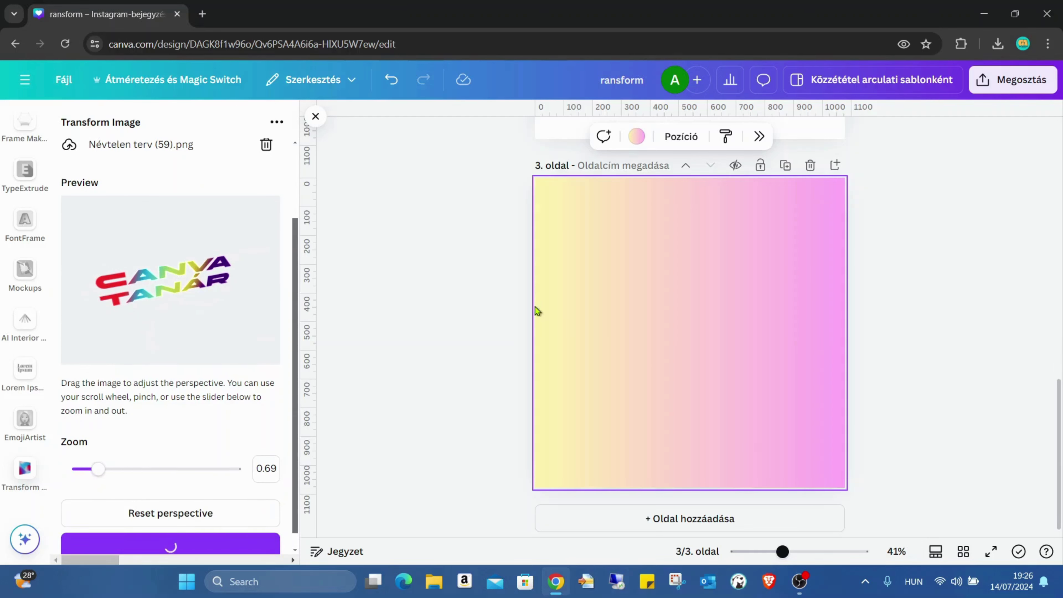
# Crop the empty area on all four sides of the tilted CANVA TANÁR image on page 3.
pyautogui.moveTo(740, 441); pyautogui.dragTo(740, 383)
pyautogui.moveTo(687, 224); pyautogui.dragTo(687, 289)
pyautogui.moveTo(536, 337); pyautogui.dragTo(575, 340)
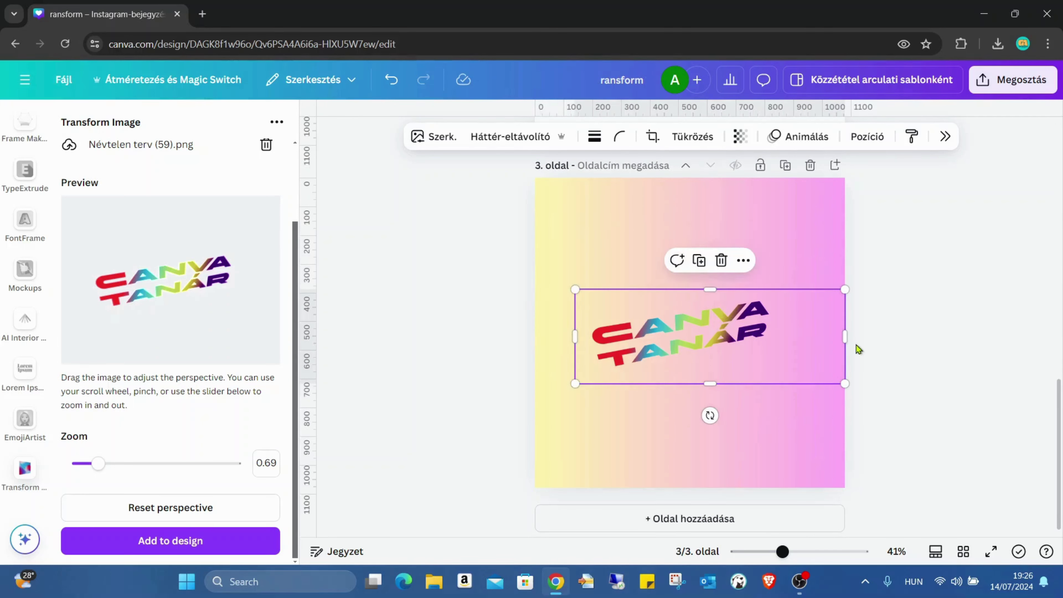
pyautogui.moveTo(845, 338); pyautogui.dragTo(758, 357)
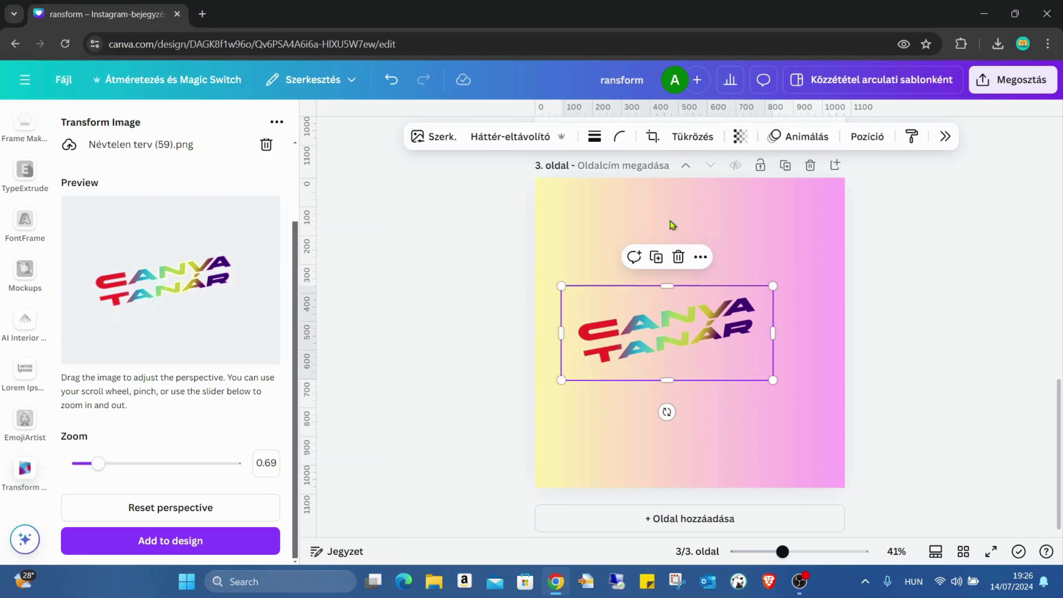
# Try the Lap árnyéka and Árnyékolt háttér shadows on the CANVA TANÁR image and apply Vetett árnyék.
pyautogui.click(435, 137)
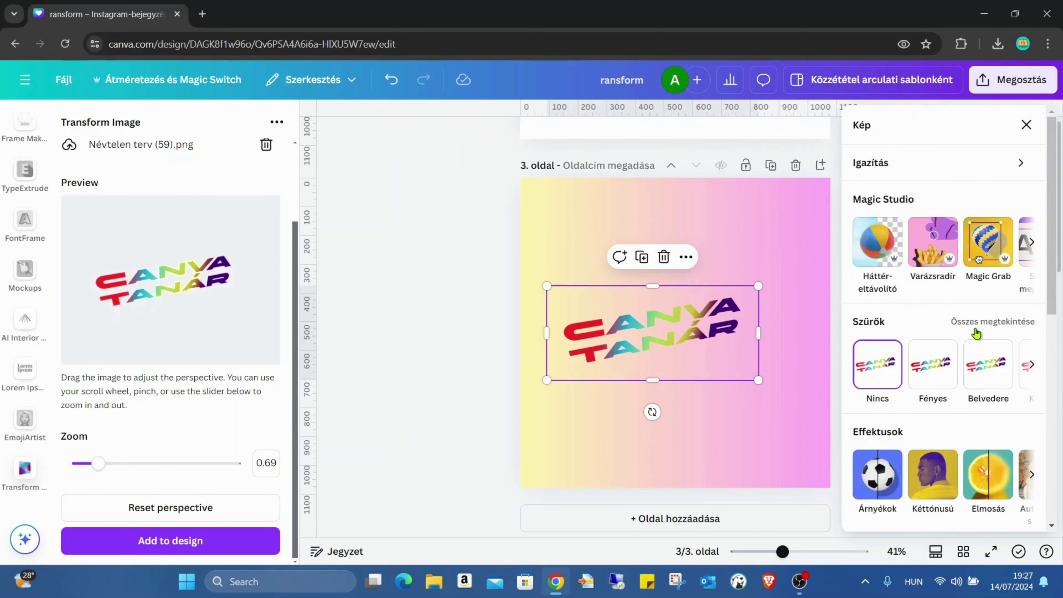
pyautogui.click(863, 421)
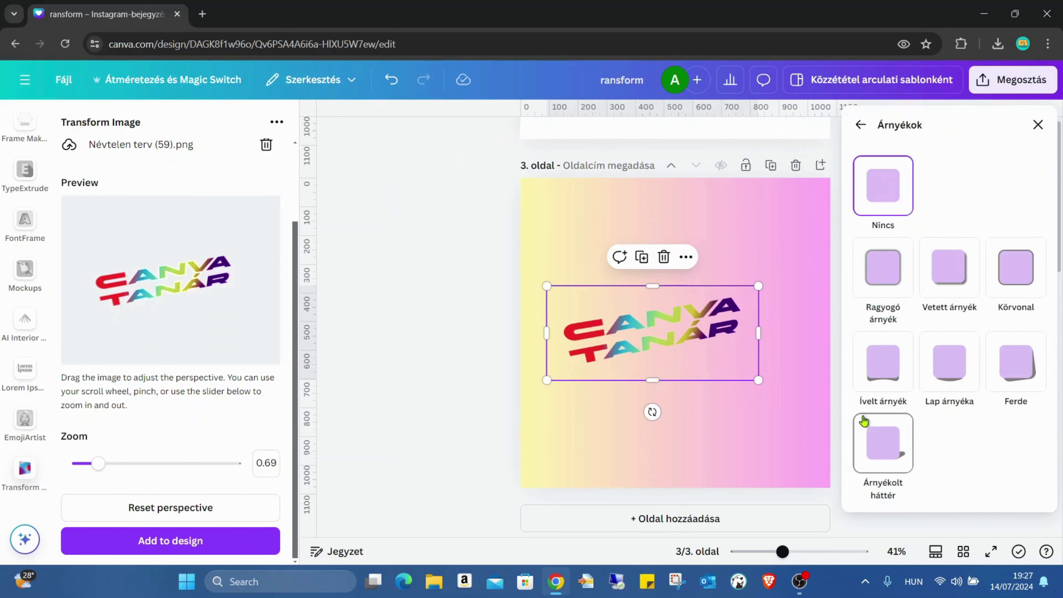
pyautogui.click(944, 360)
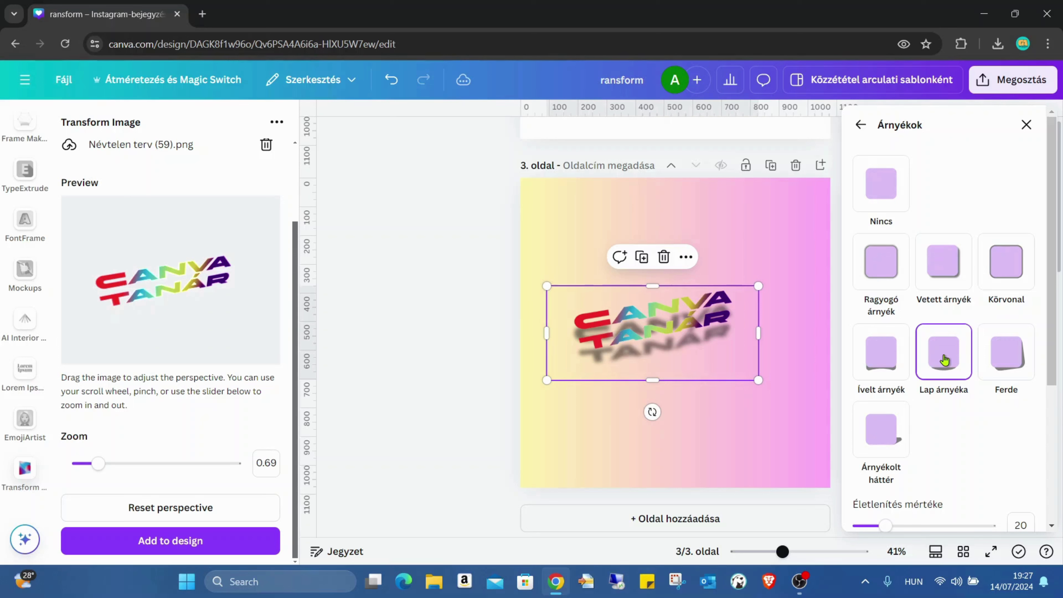
pyautogui.click(890, 429)
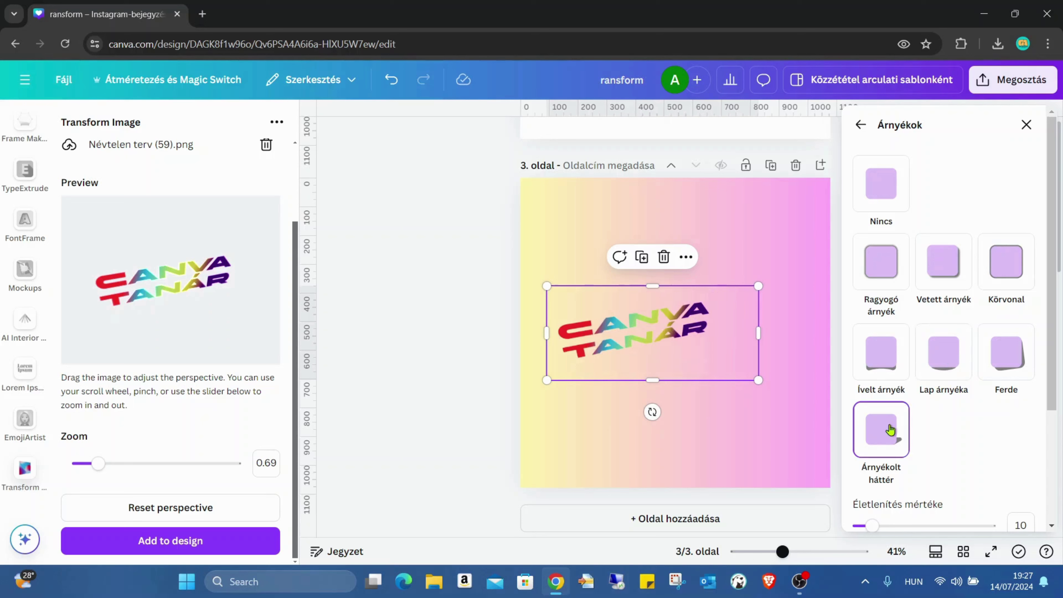
pyautogui.click(945, 276)
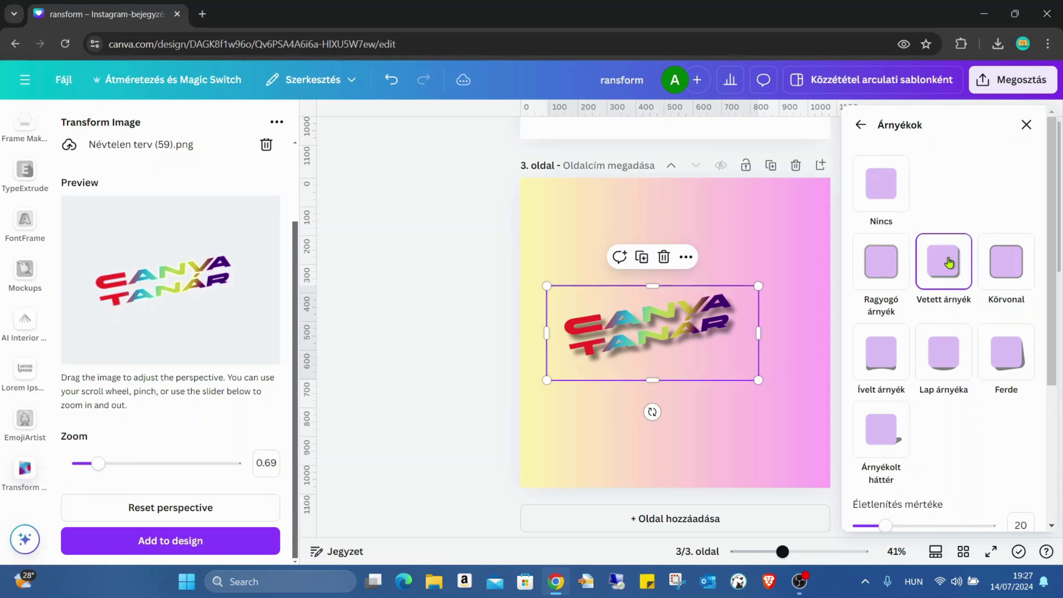
# Set the CANVA TANÁR image's drop shadow distance (Távolság) to 18 and blur (Életlenítés mértéke) to 37, raise its intensity, and close the shadow settings.
pyautogui.scroll(-5, 942, 310)
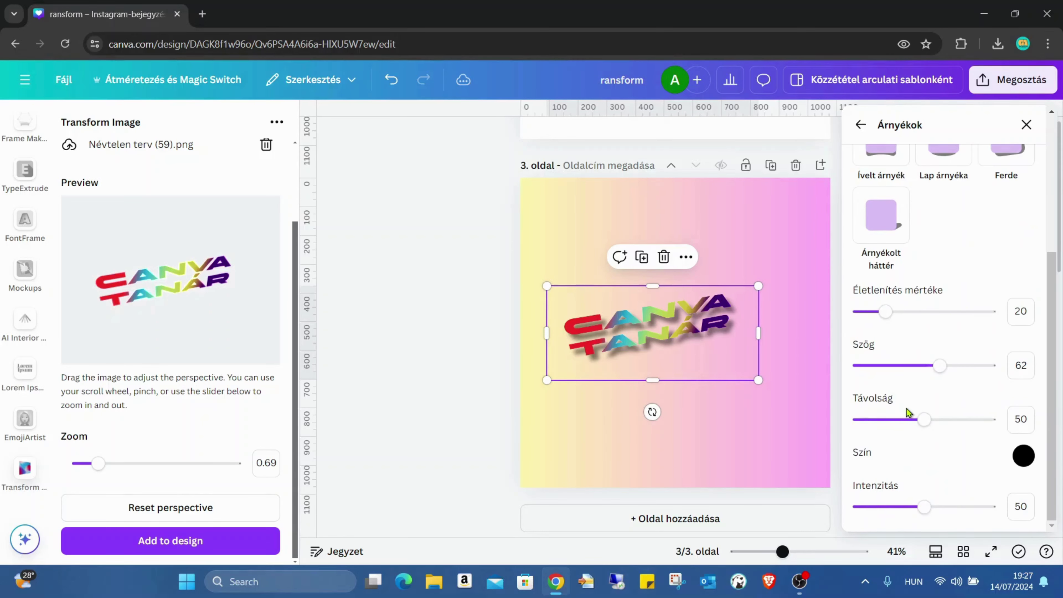
pyautogui.moveTo(923, 424); pyautogui.dragTo(883, 421)
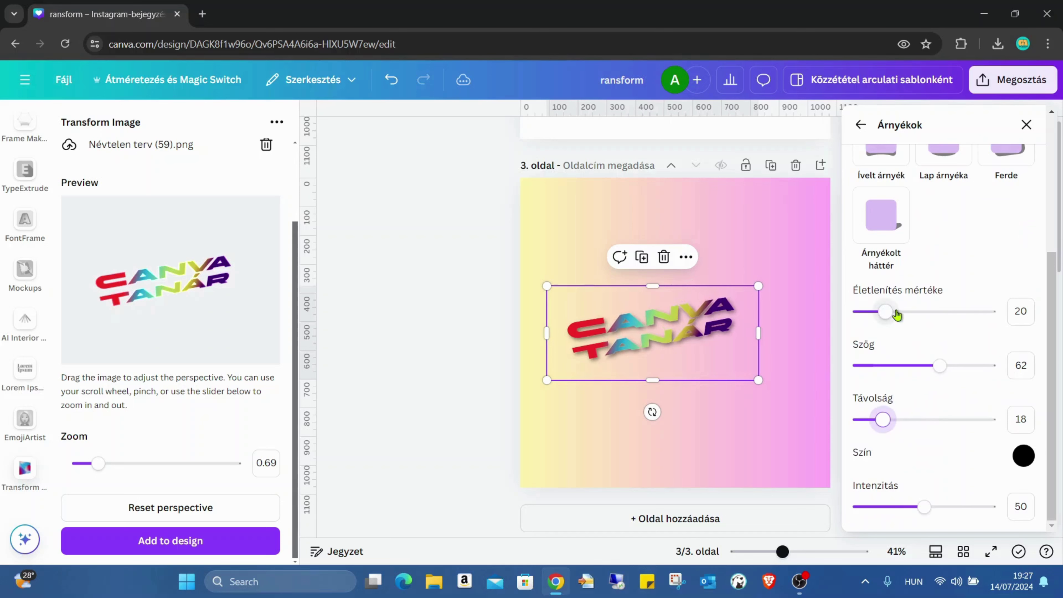
pyautogui.moveTo(897, 315); pyautogui.dragTo(908, 313)
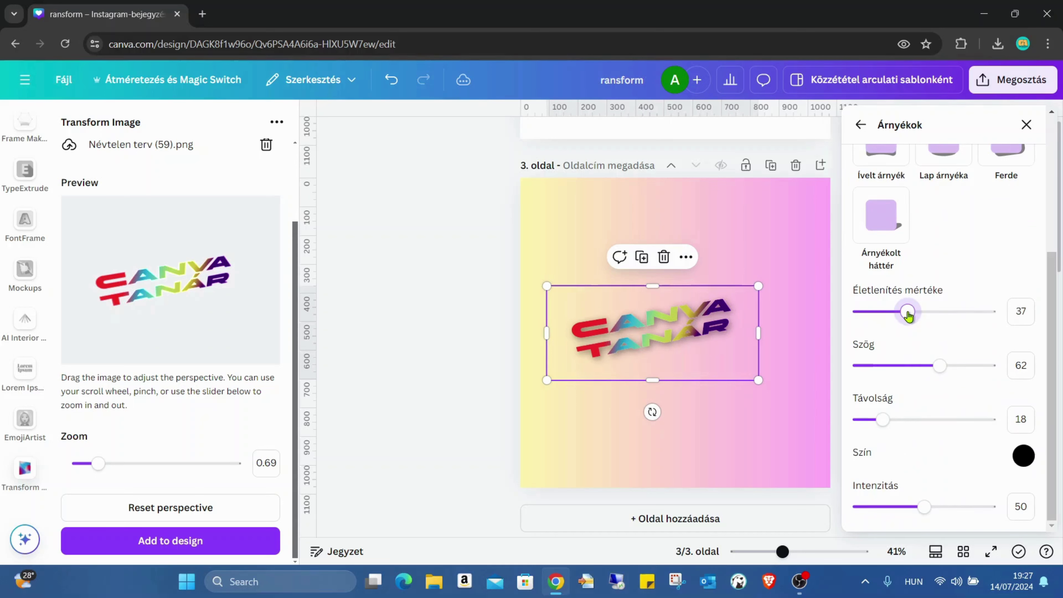
pyautogui.moveTo(925, 519); pyautogui.dragTo(951, 509)
pyautogui.click(861, 125)
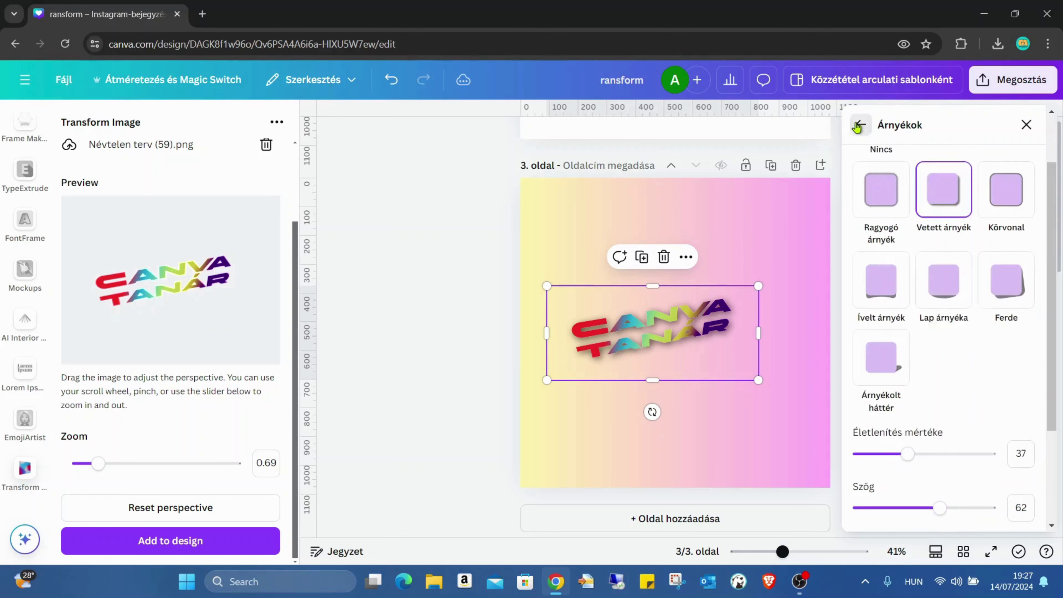
pyautogui.click(1026, 127)
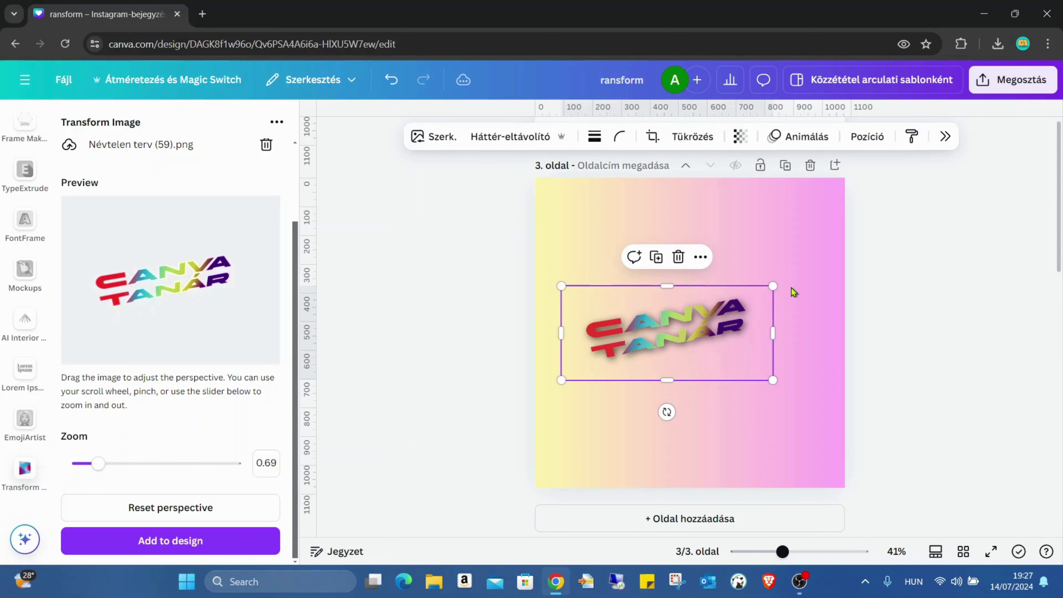
# Enlarge the CANVA TANÁR image to nearly the full width of page 3, recentre it, and show the page full screen.
pyautogui.moveTo(769, 284); pyautogui.dragTo(906, 224)
pyautogui.moveTo(710, 309); pyautogui.dragTo(658, 338)
pyautogui.click(929, 477)
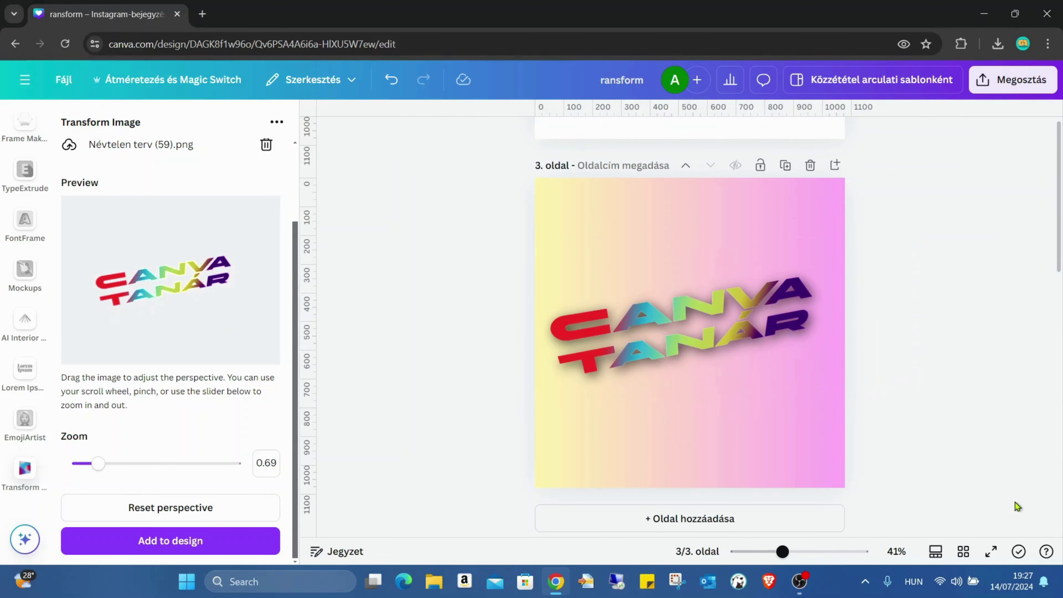
pyautogui.click(994, 561)
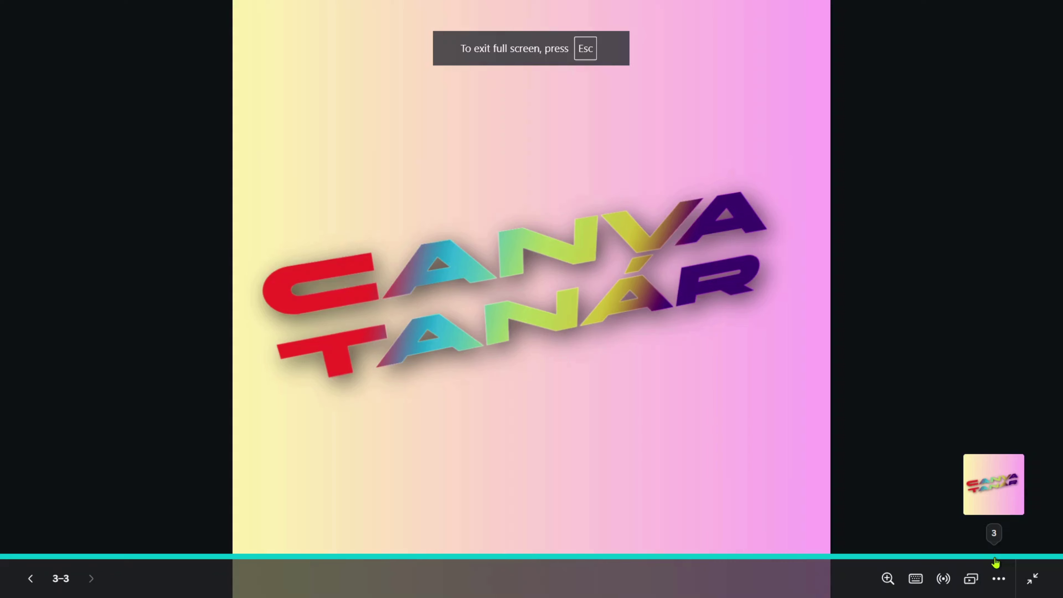